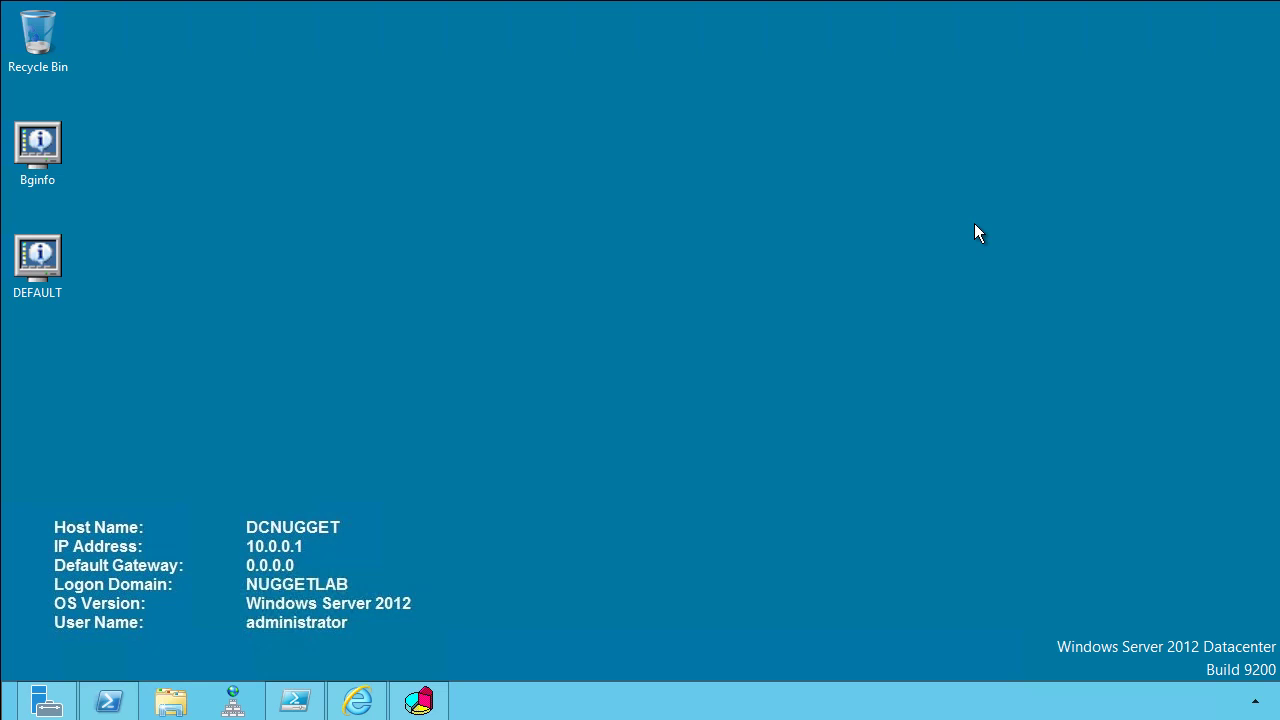
Compare the identical port 80 rules of hosts DCNUGGET and MEMNUGGET01 in the webserver.nuggetlab.com cluster
left_click(226, 706)
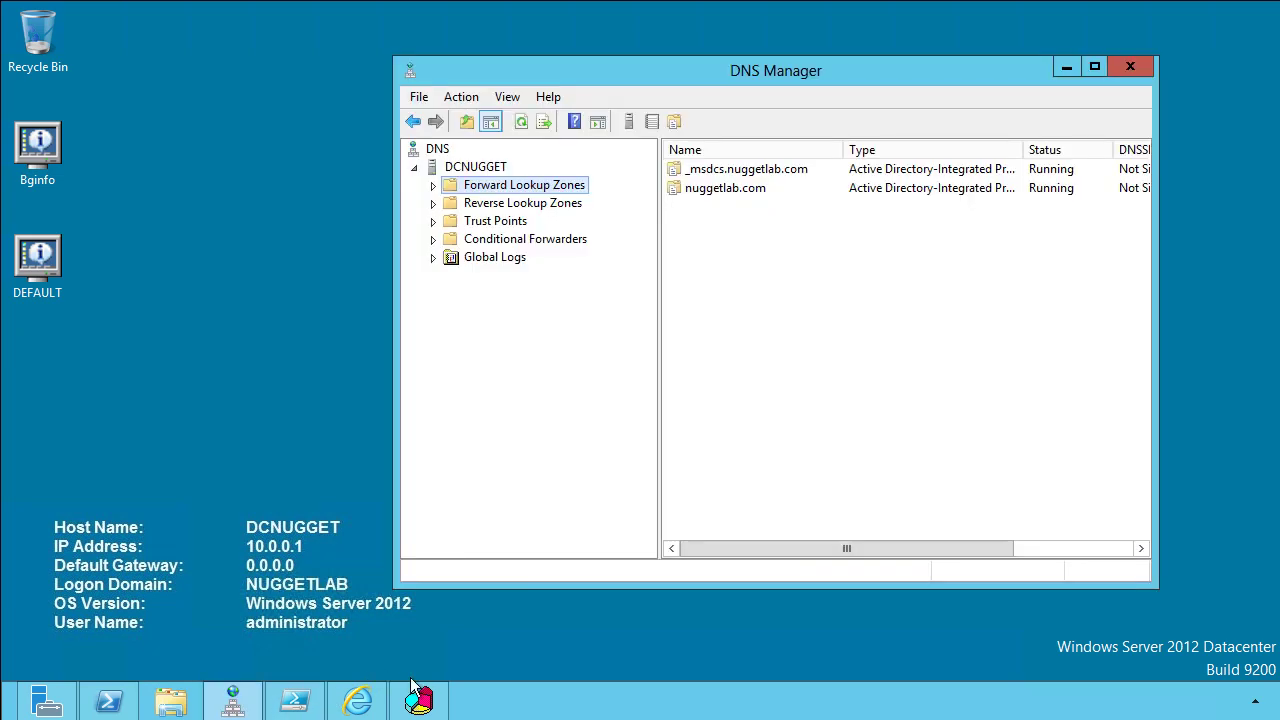
left_click(419, 700)
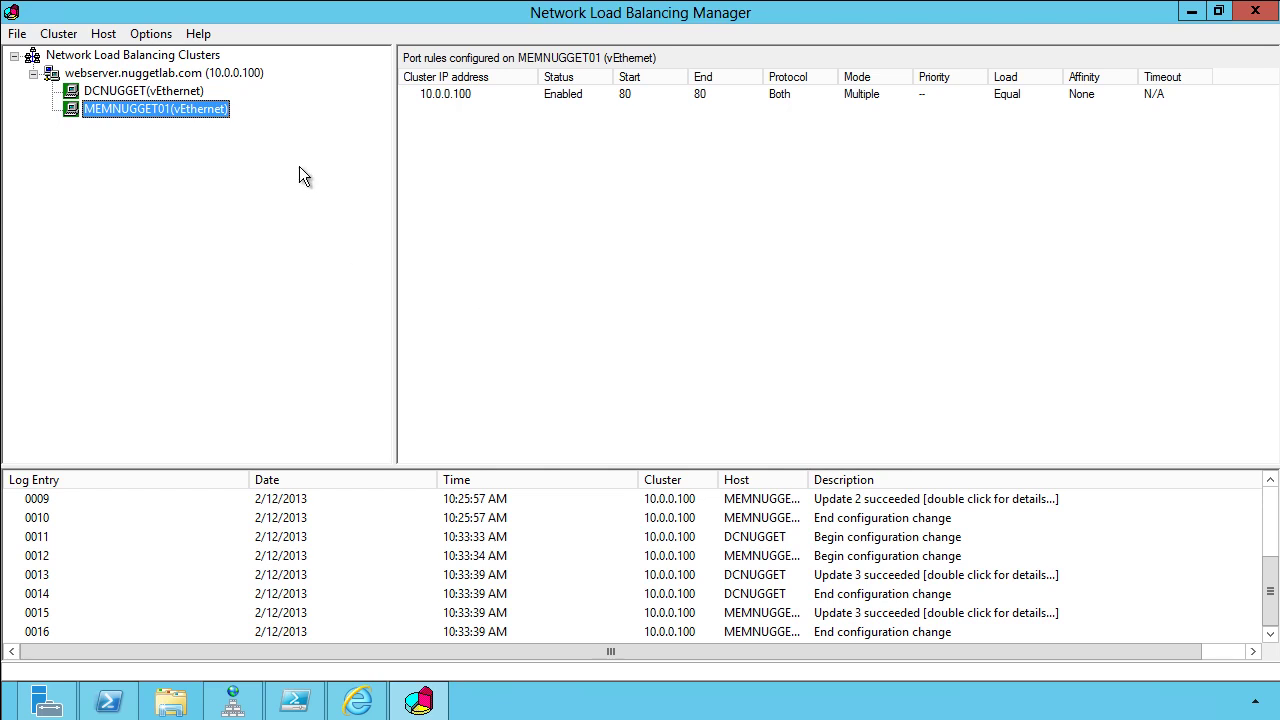
left_click(156, 76)
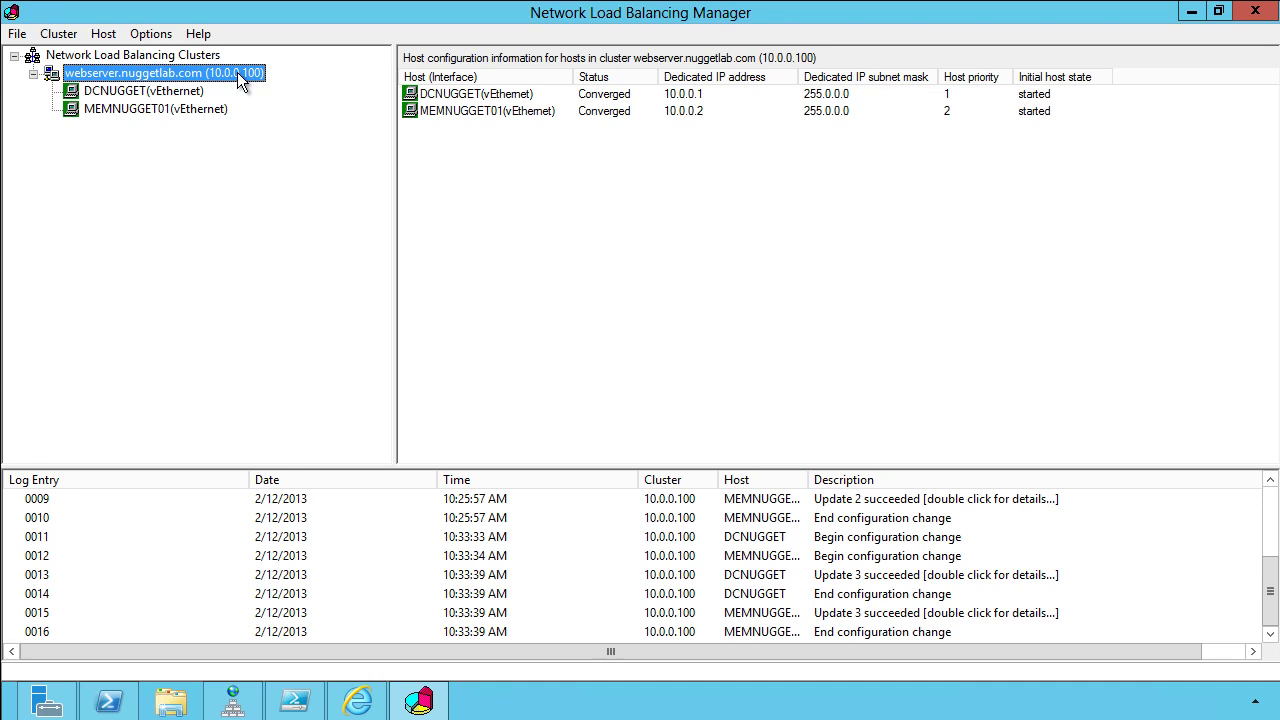
left_click(128, 93)
left_click(130, 110)
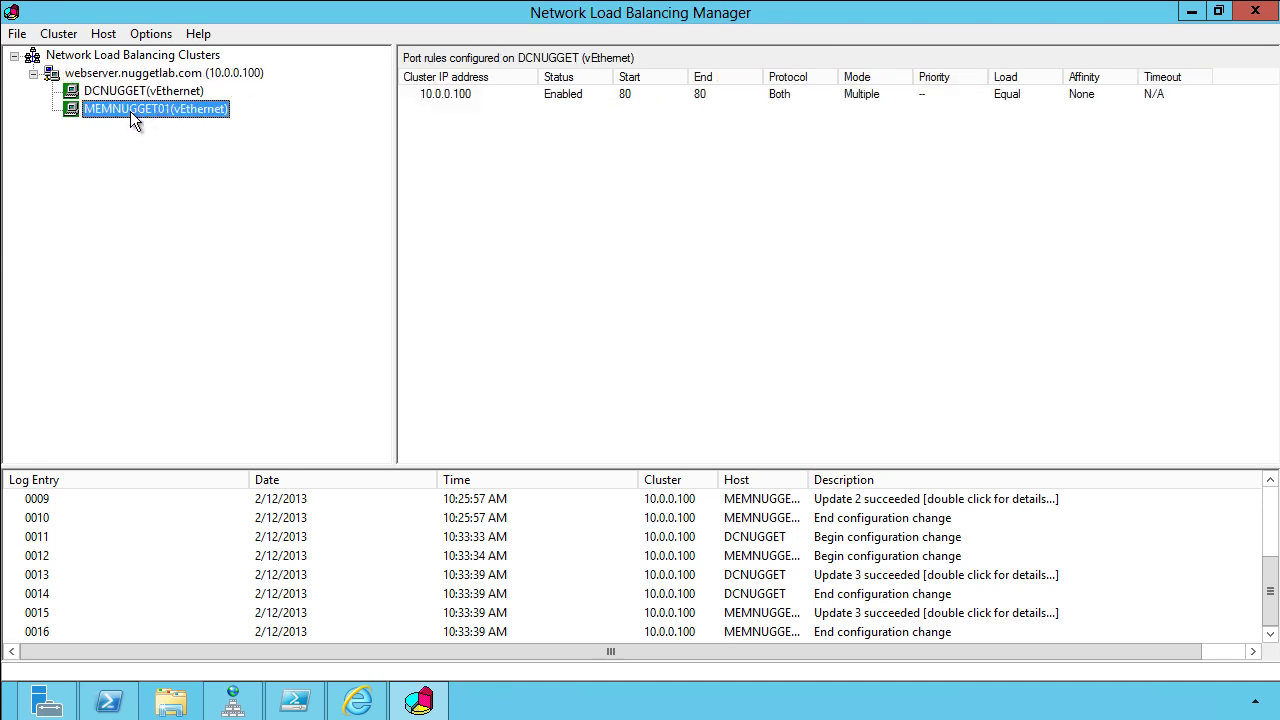
left_click(132, 93)
left_click(141, 108)
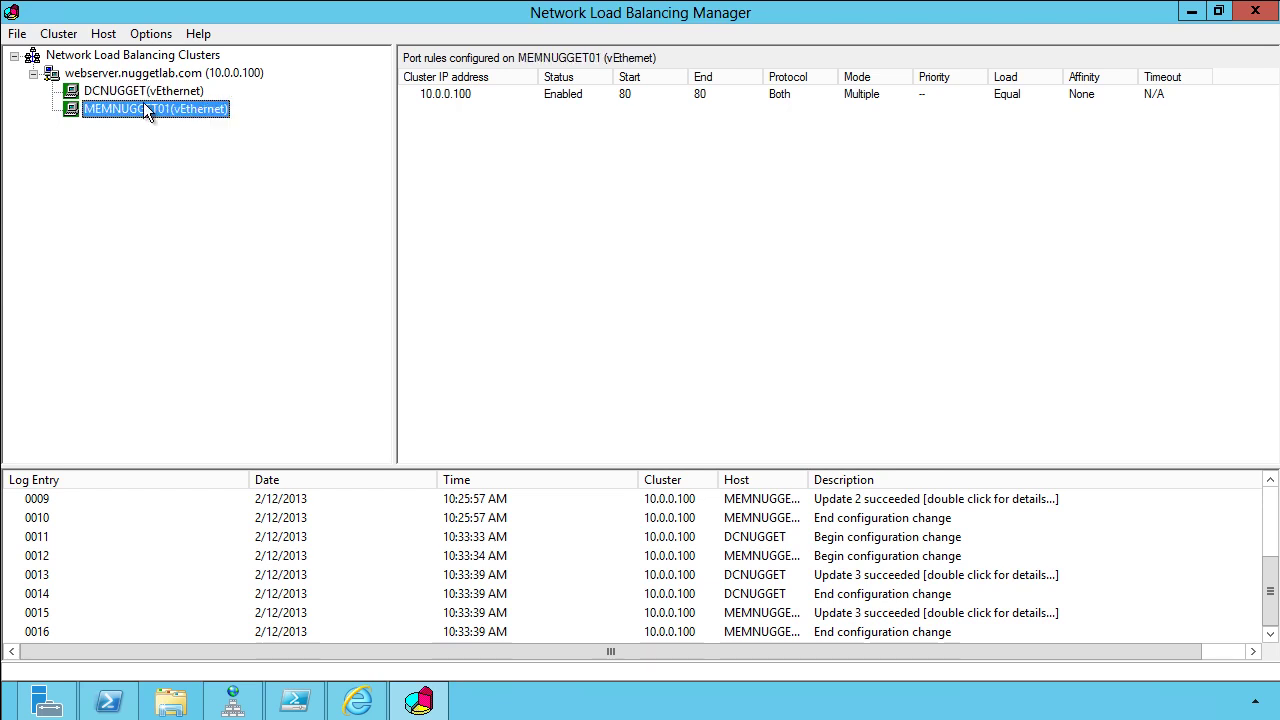
left_click(150, 92)
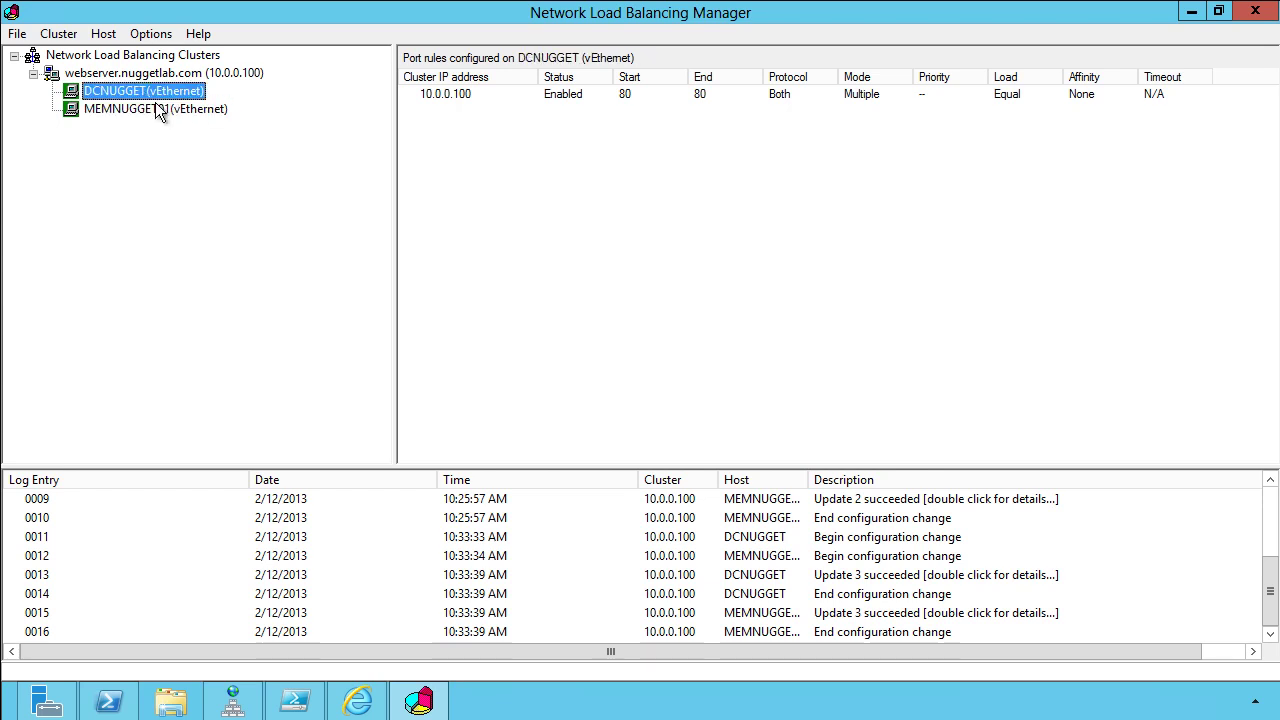
left_click(357, 700)
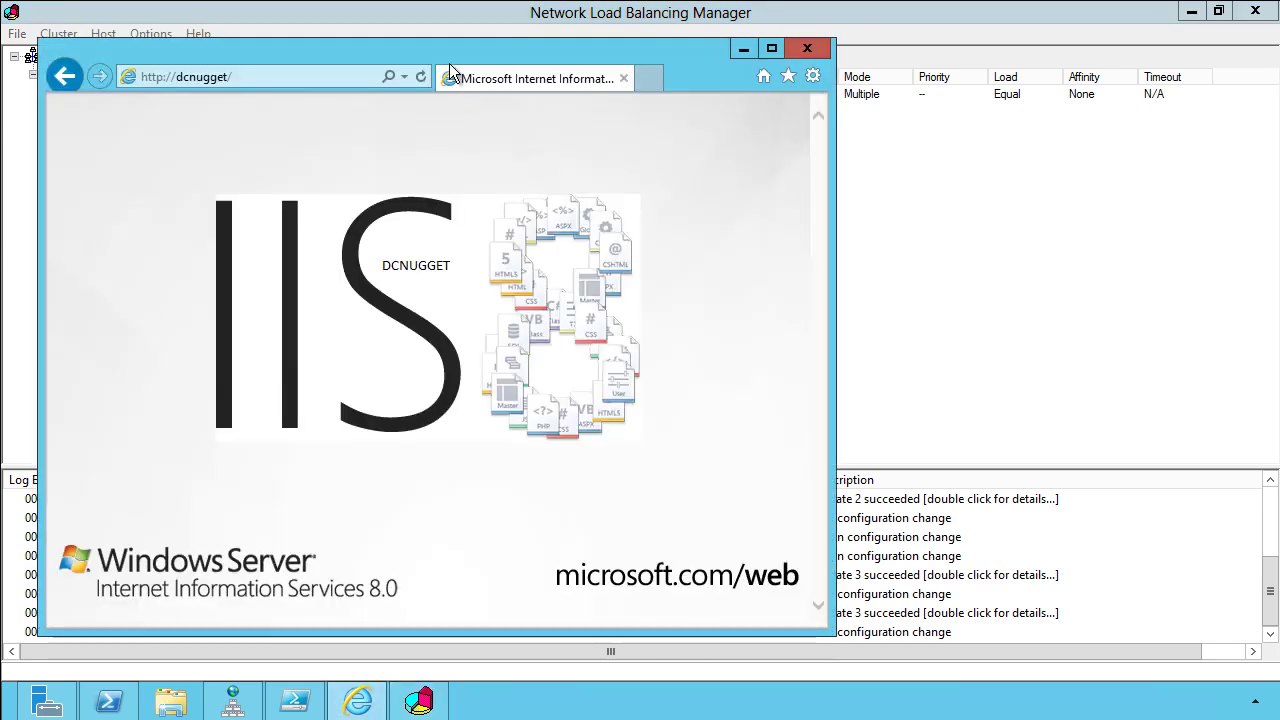
left_click_drag(449, 63, 673, 36)
left_click(531, 60)
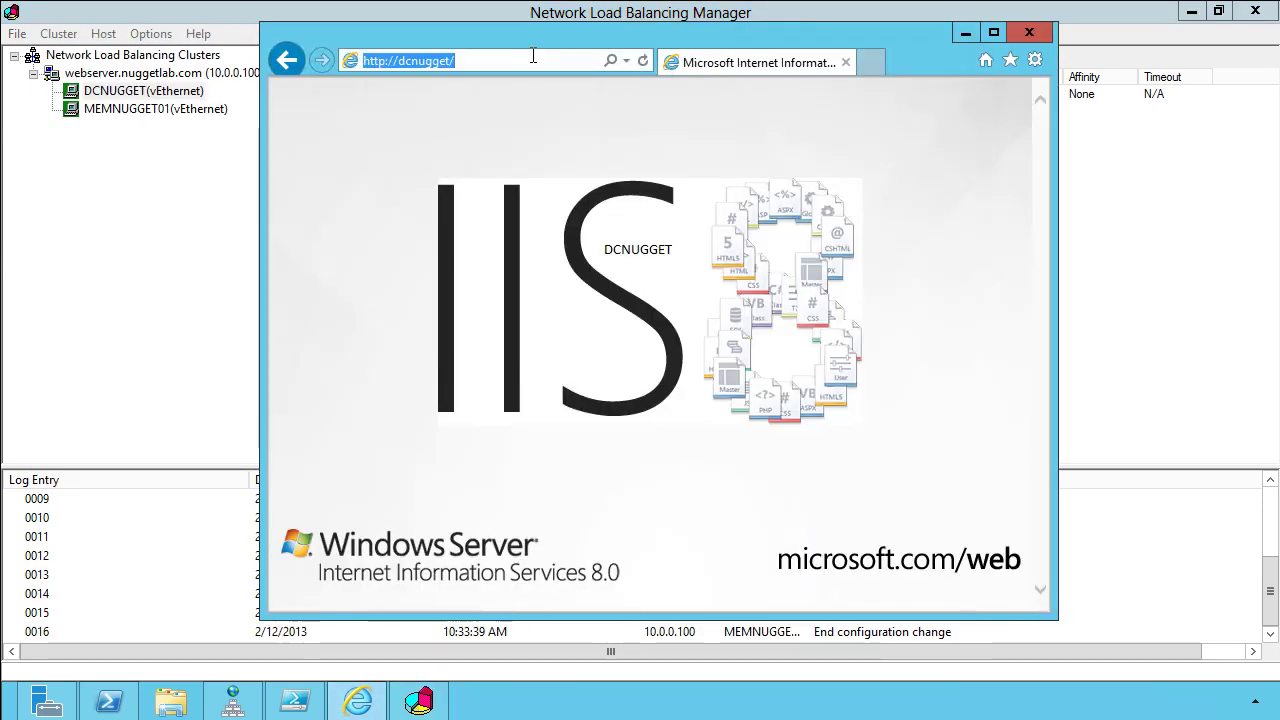
type("http://webserver/")
key("Return")
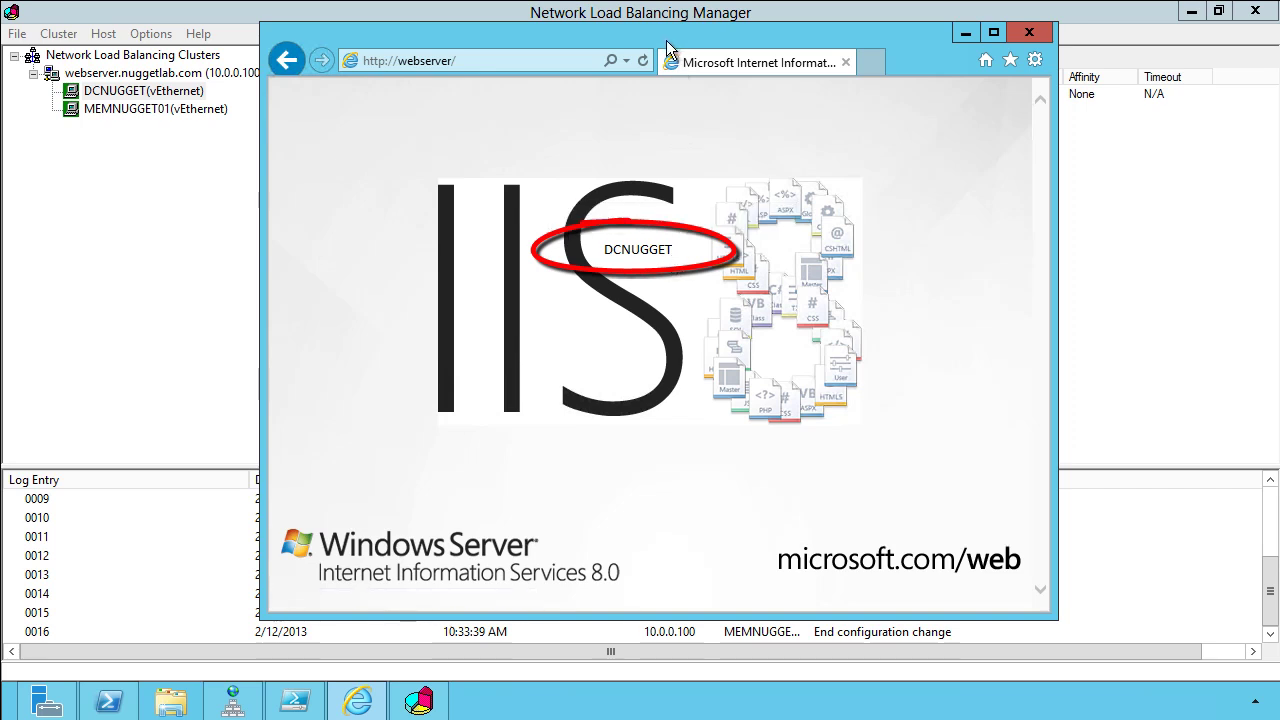
left_click_drag(666, 40, 724, 57)
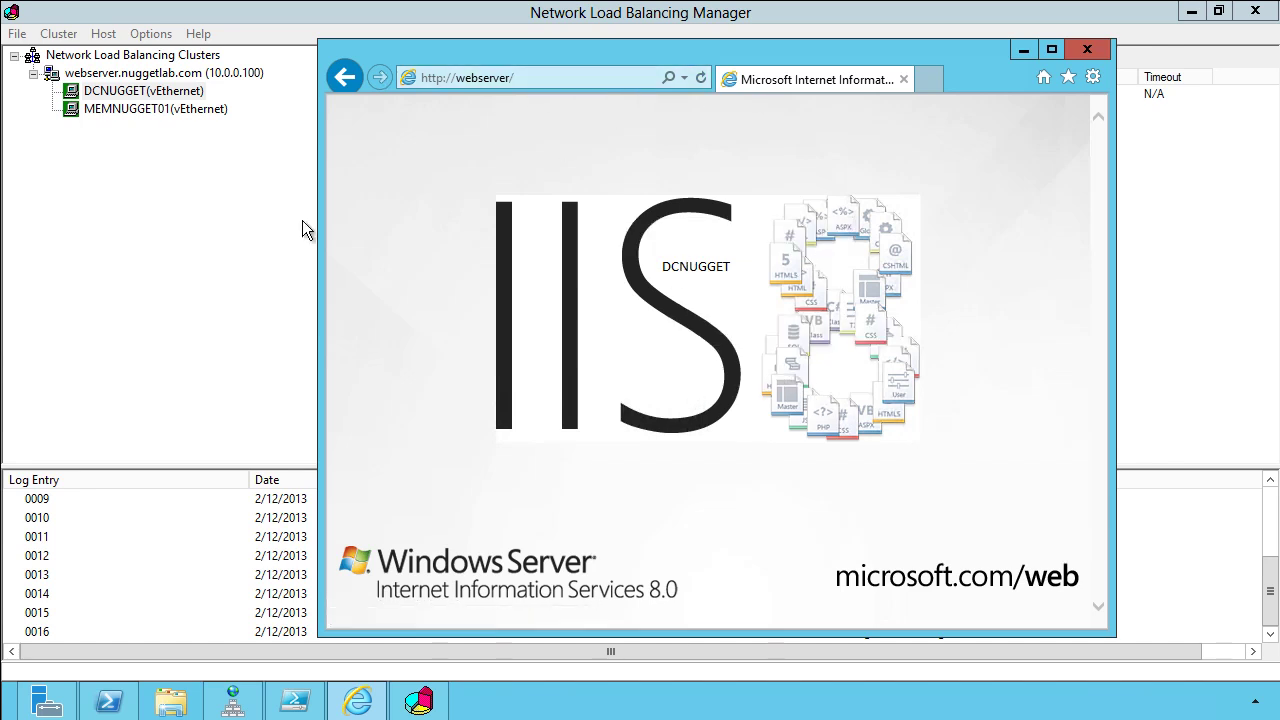
Check the cluster parameters (10.0.0.100, multicast) in Cluster Properties, then bring DNS Manager forward
left_click(193, 235)
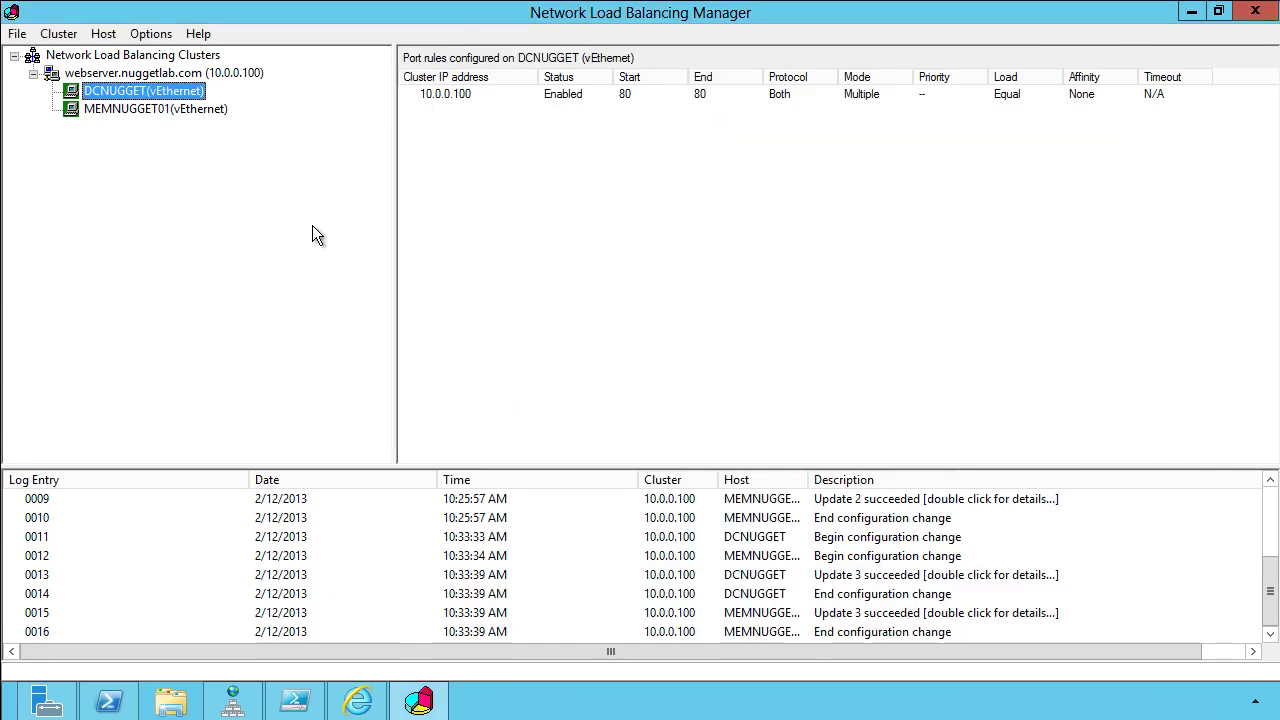
left_click(234, 73)
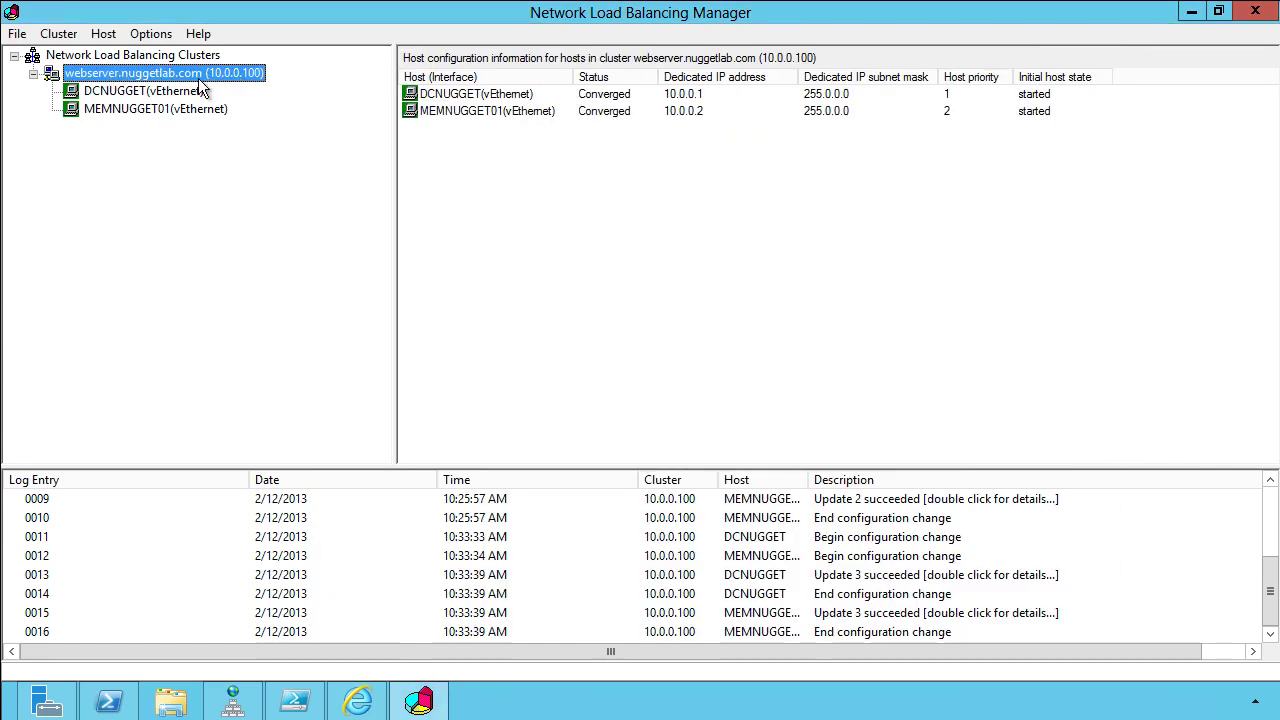
right_click(210, 73)
left_click(302, 137)
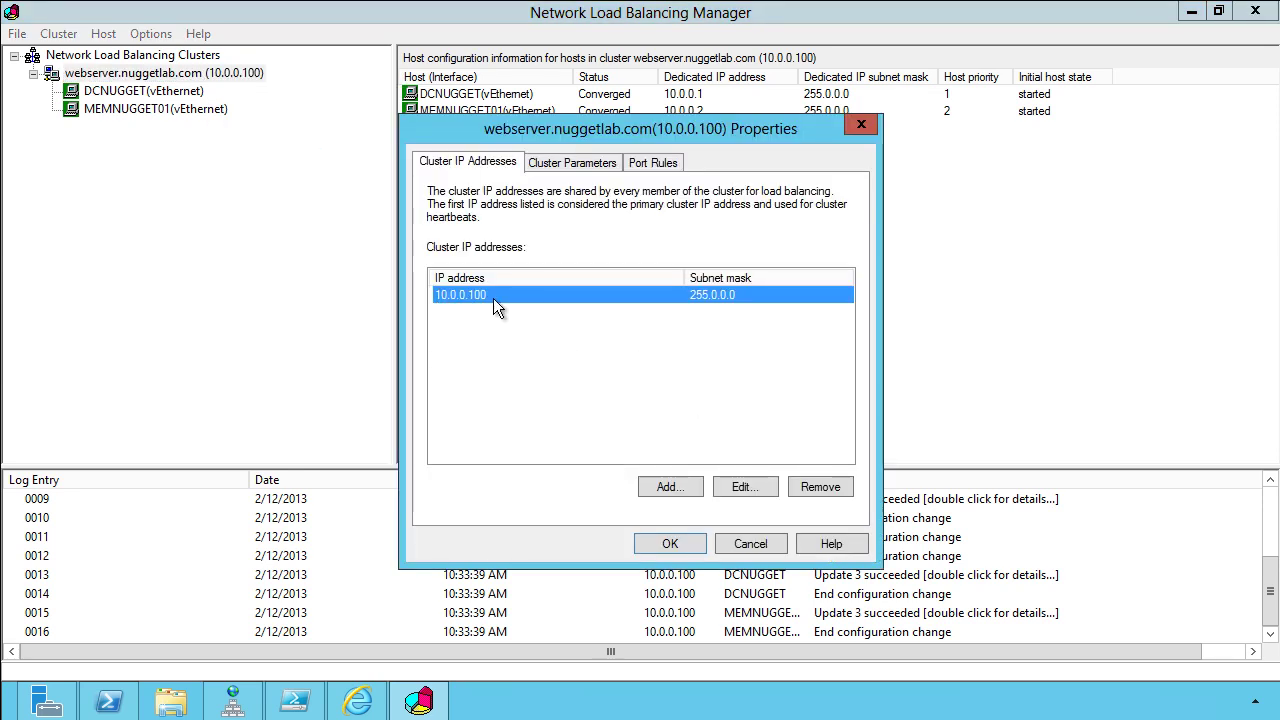
left_click(585, 163)
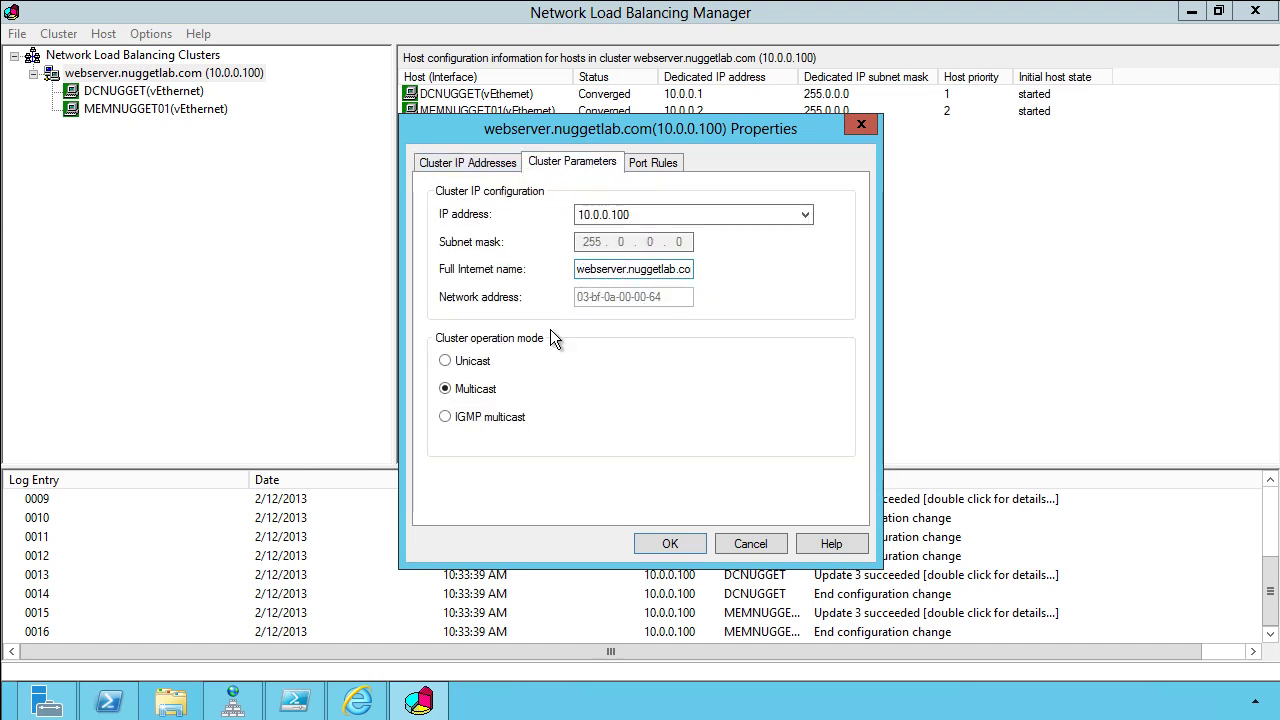
left_click(232, 700)
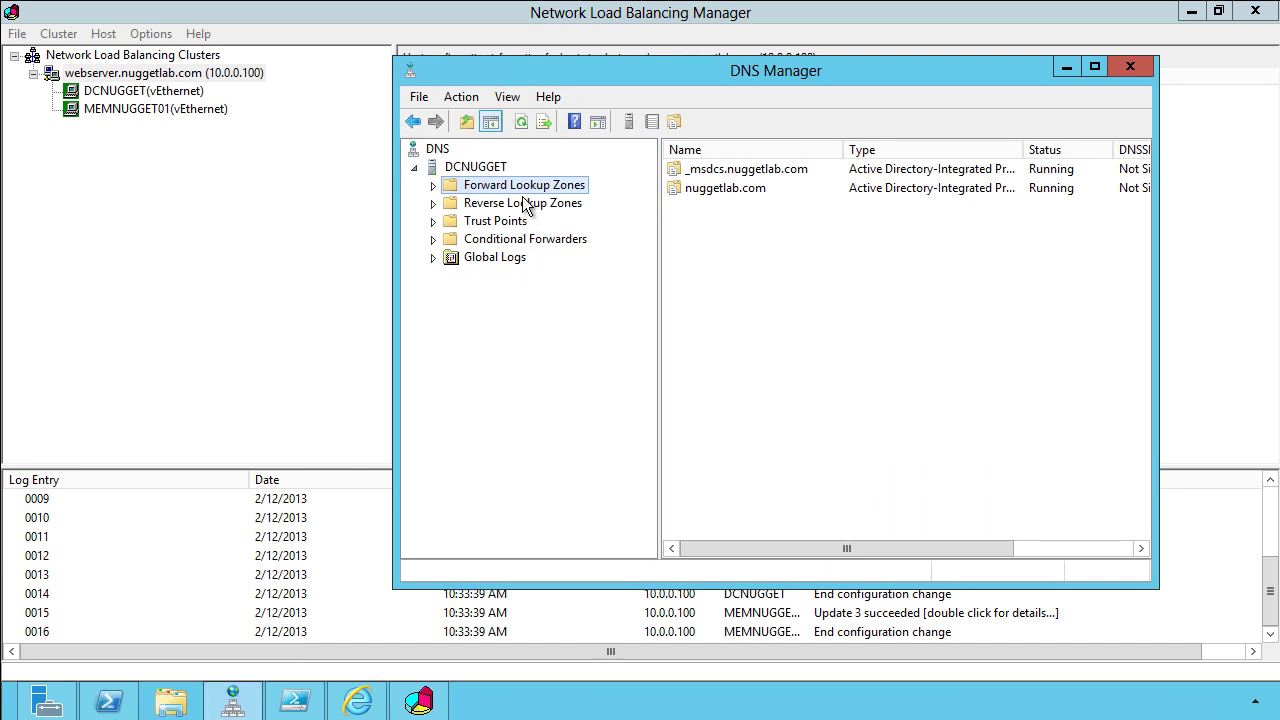
Locate the webserver Host (A) record for 10.0.0.100 in nuggetlab.com, then minimize DNS Manager
double_click(705, 191)
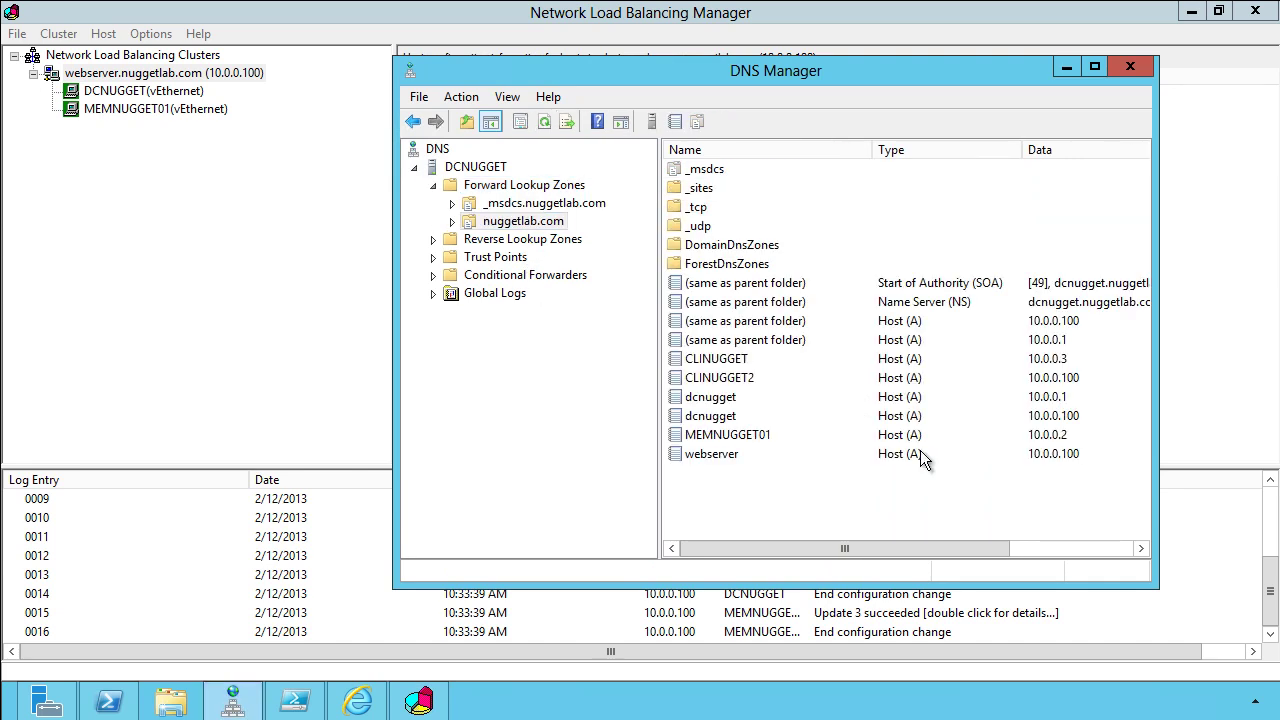
left_click(709, 455)
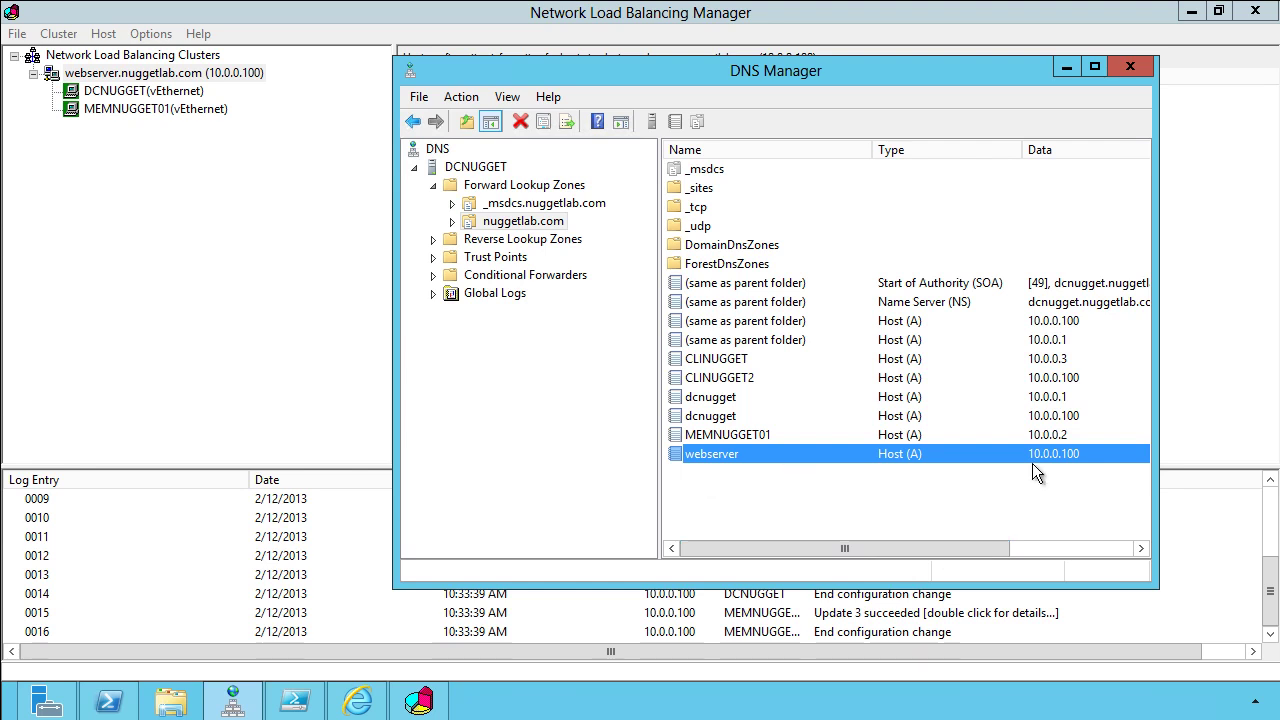
left_click(1066, 67)
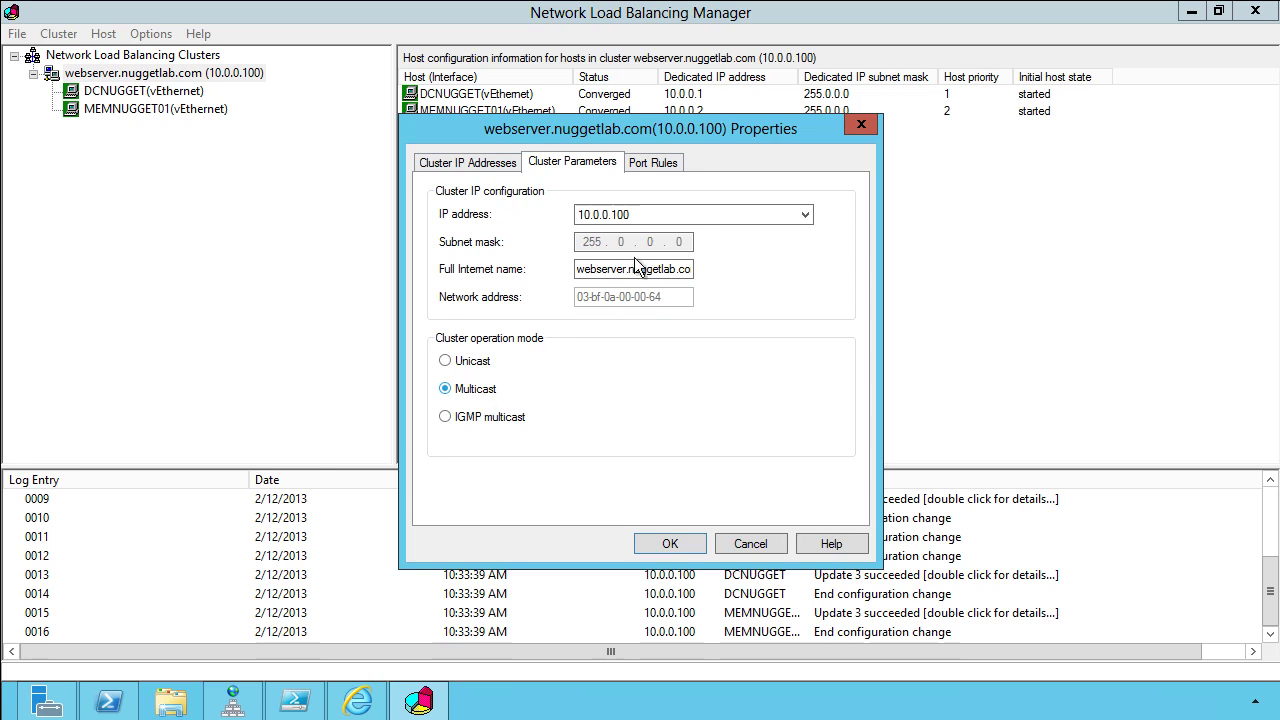
Edit the port 80 rule, trying Single host filtering before returning to Multiple host
left_click(652, 164)
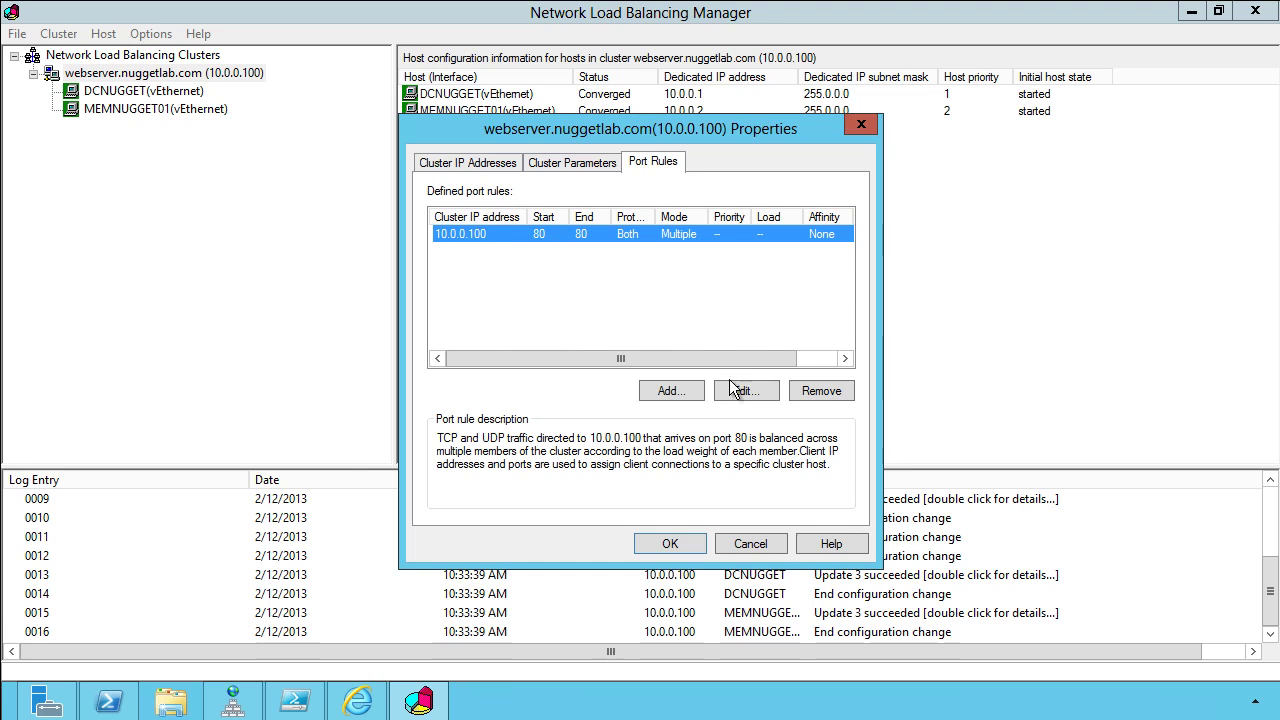
left_click(766, 393)
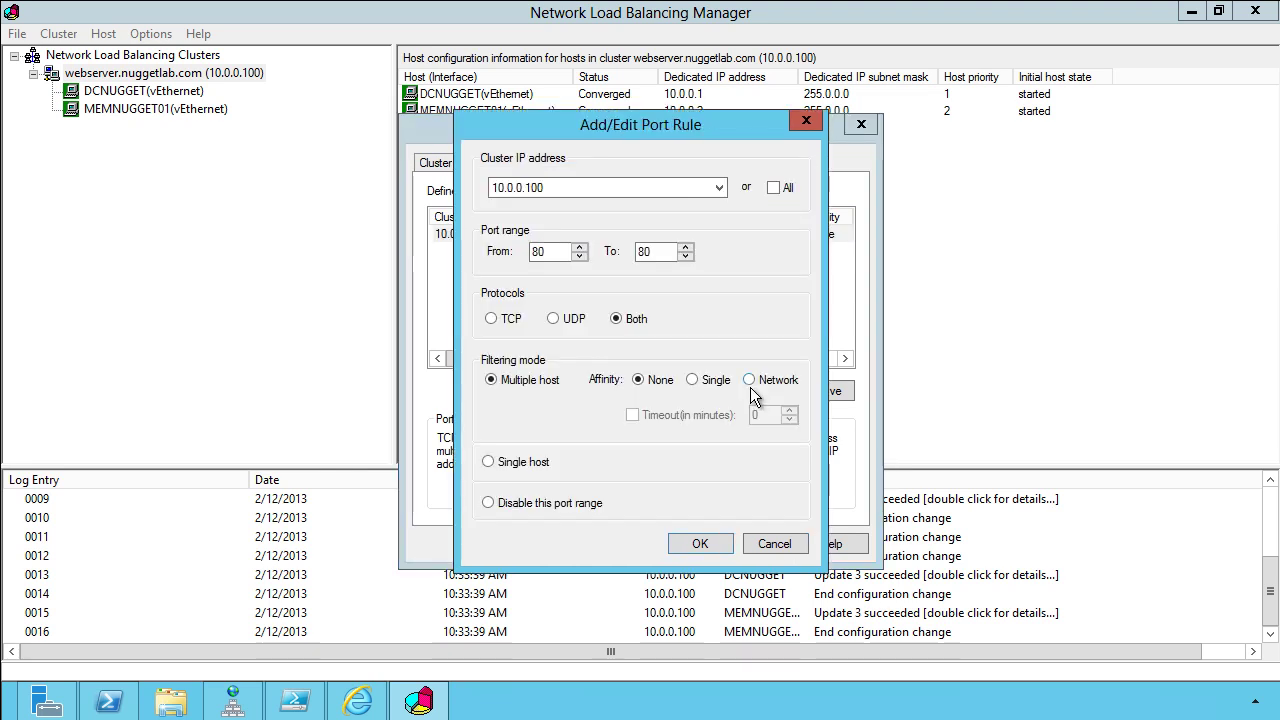
left_click(548, 252)
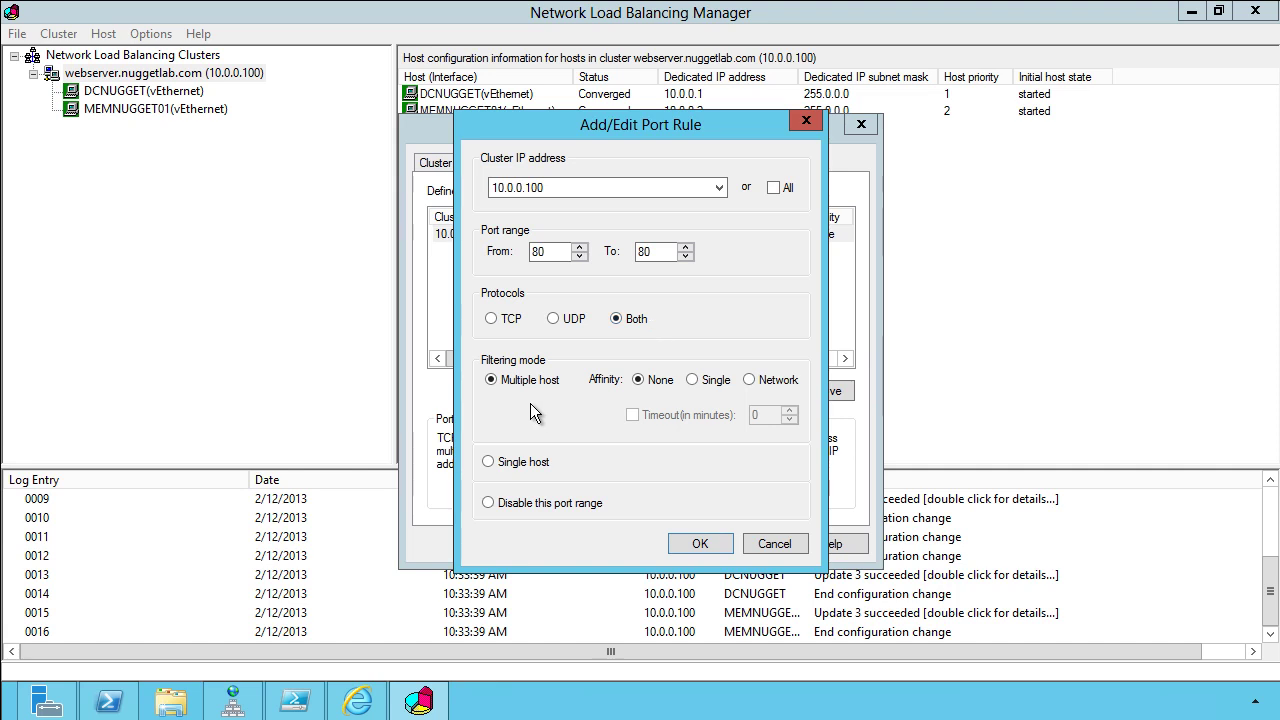
left_click(489, 462)
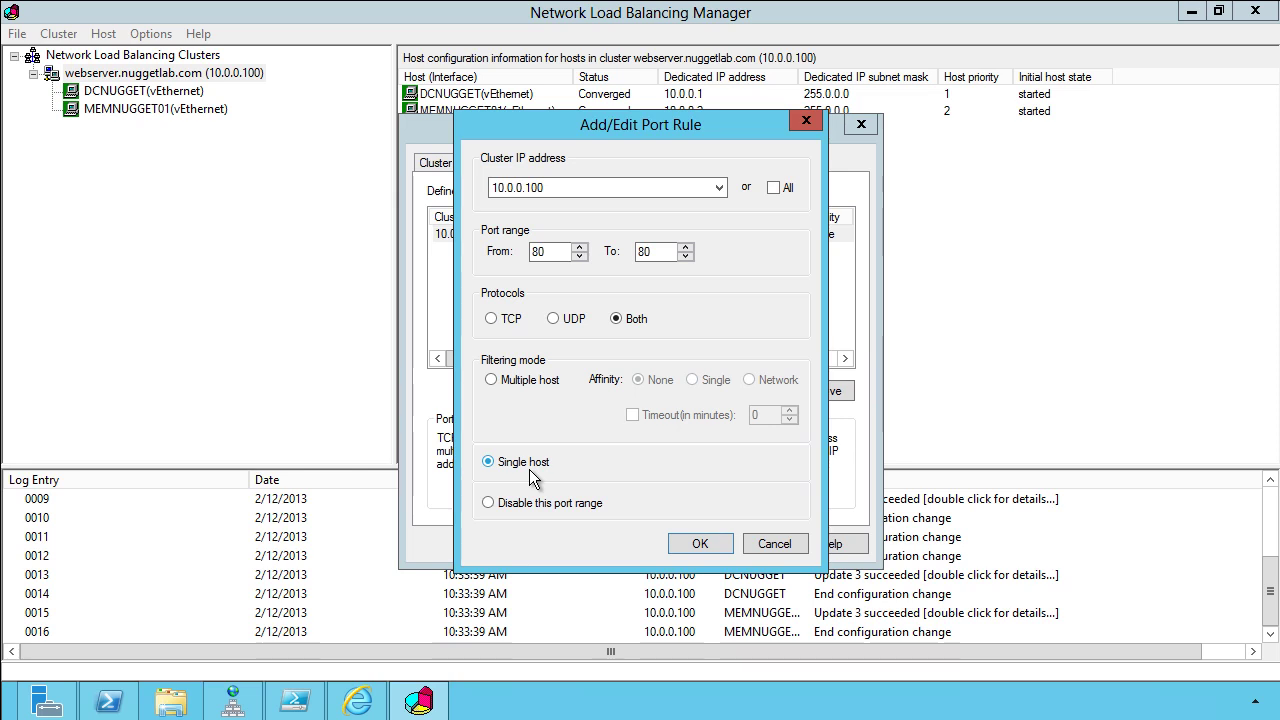
left_click(525, 380)
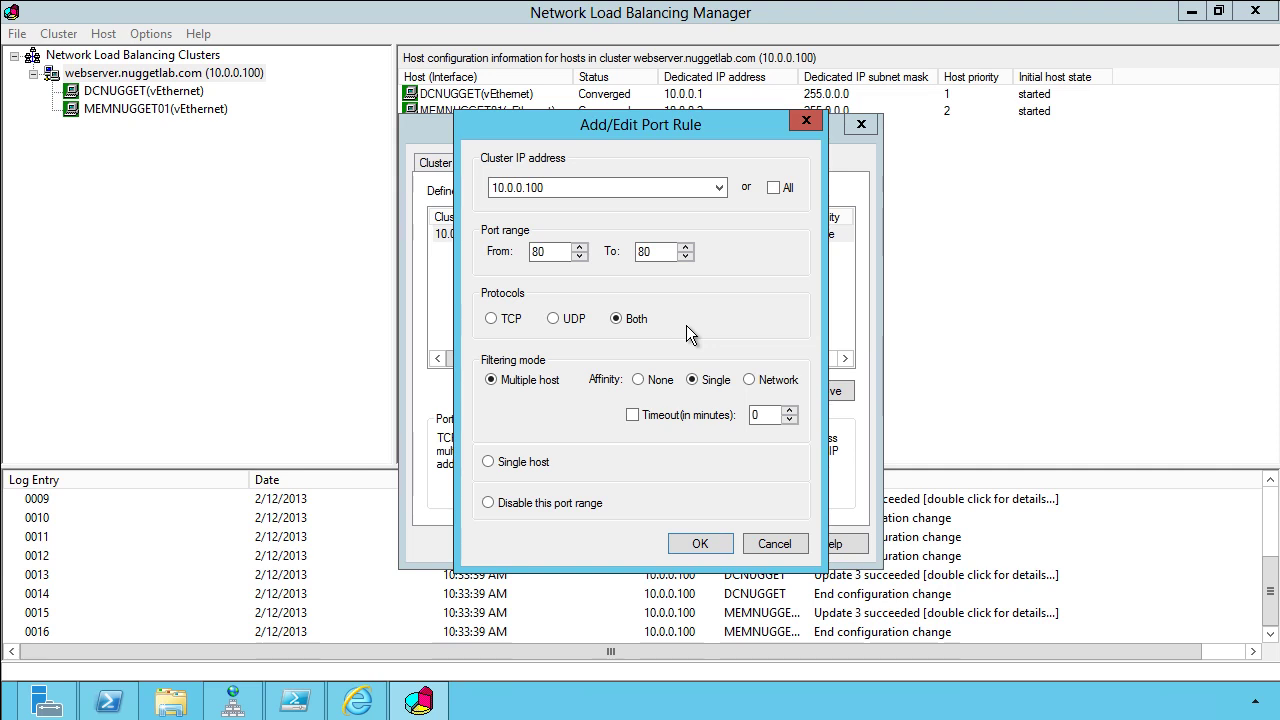
Leave the rule's affinity at None after trying Single and Network, and apply the cluster properties
left_click(648, 382)
left_click(706, 382)
left_click(648, 382)
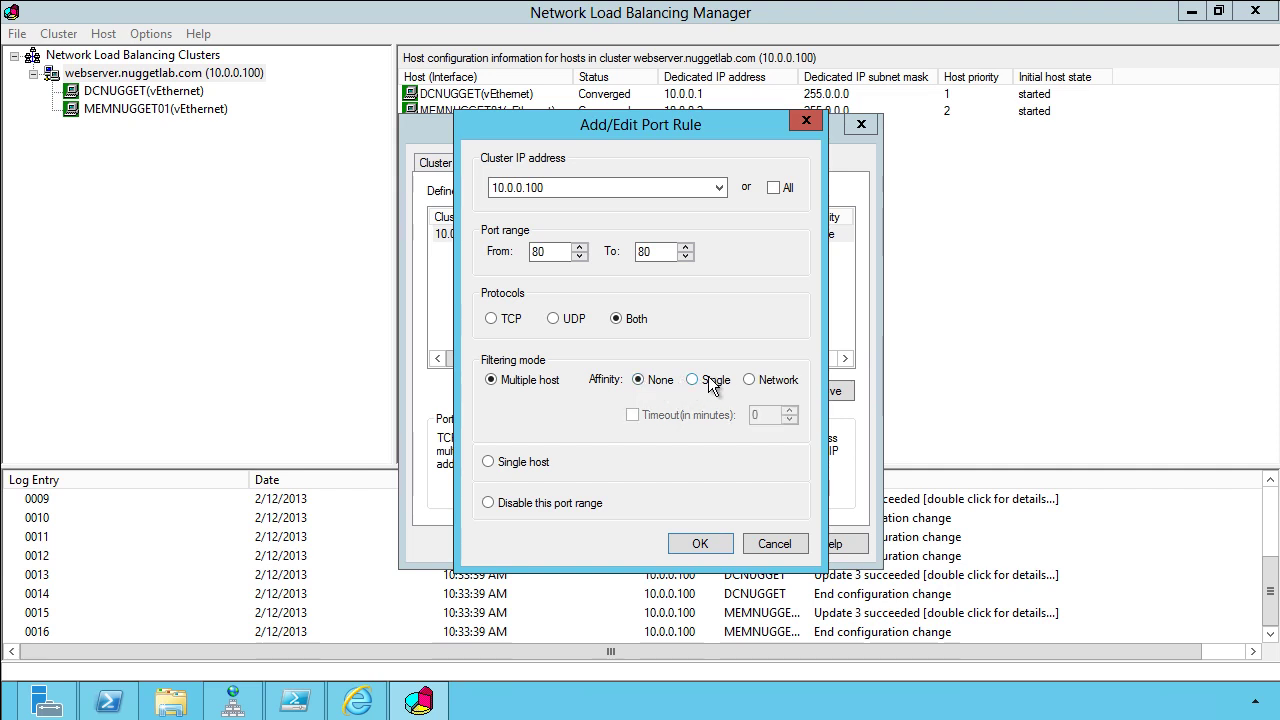
left_click(768, 382)
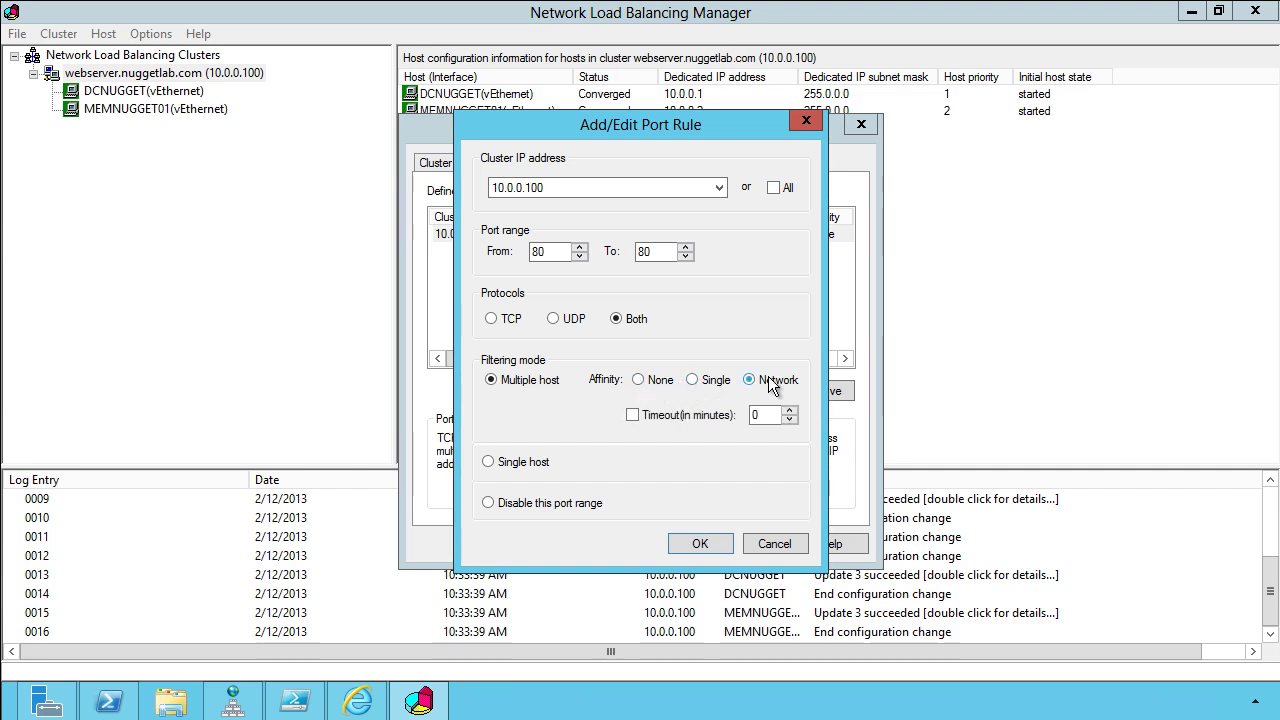
left_click(680, 380)
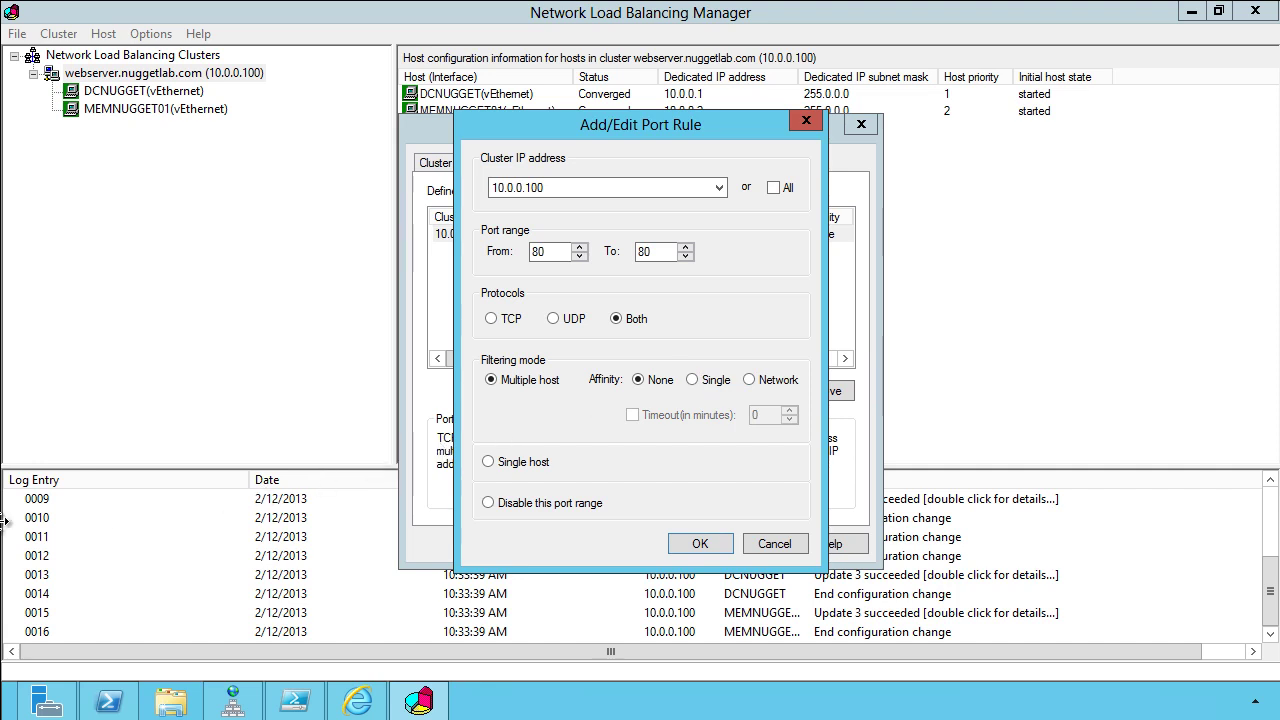
left_click(704, 386)
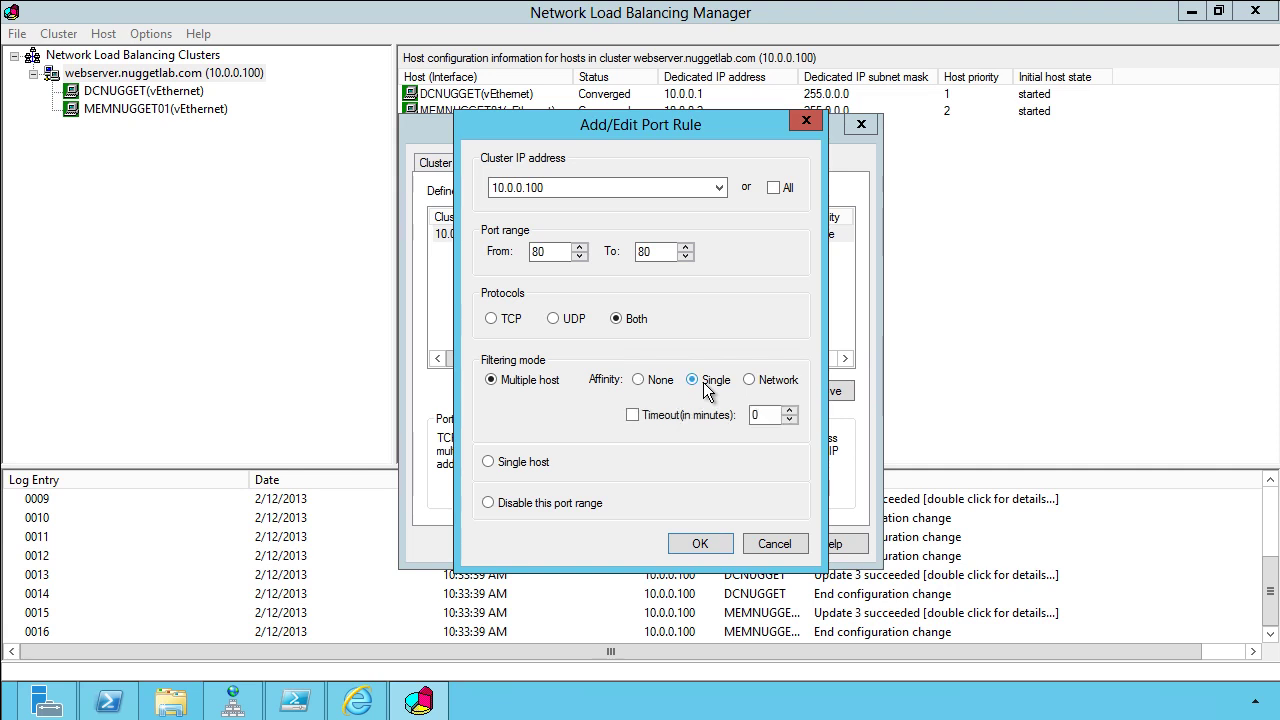
left_click(639, 381)
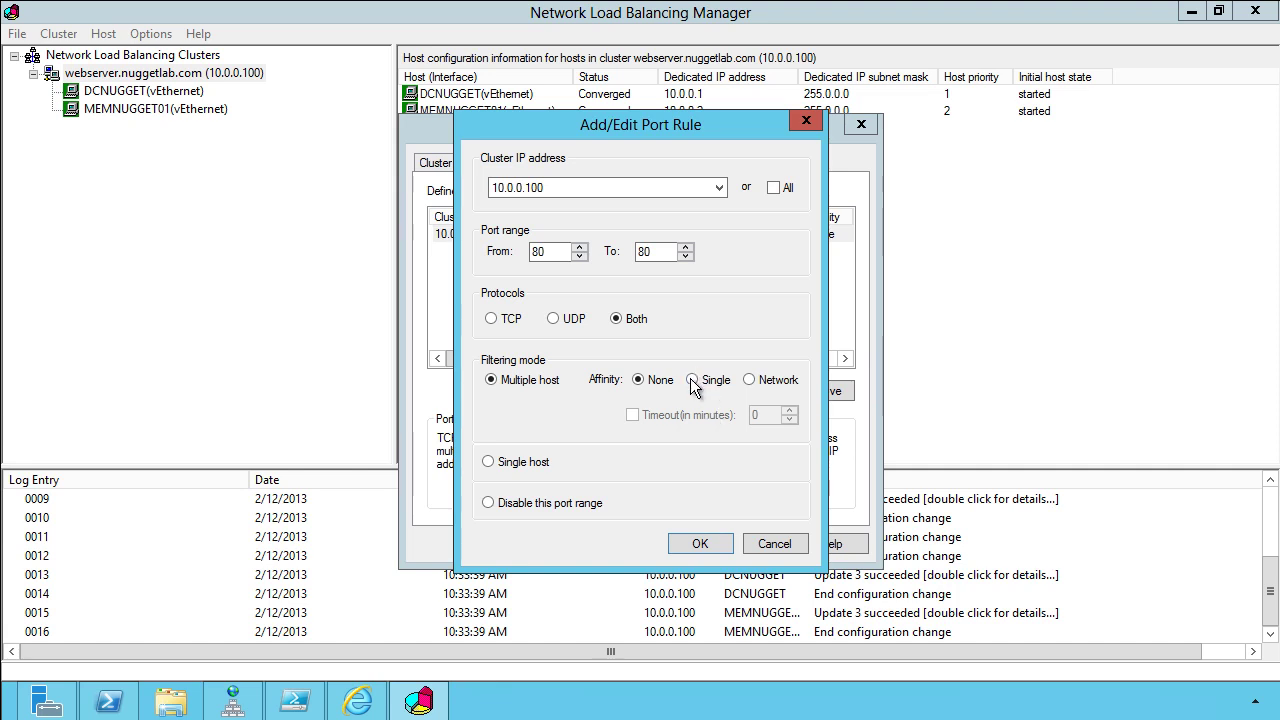
left_click(700, 543)
left_click(662, 543)
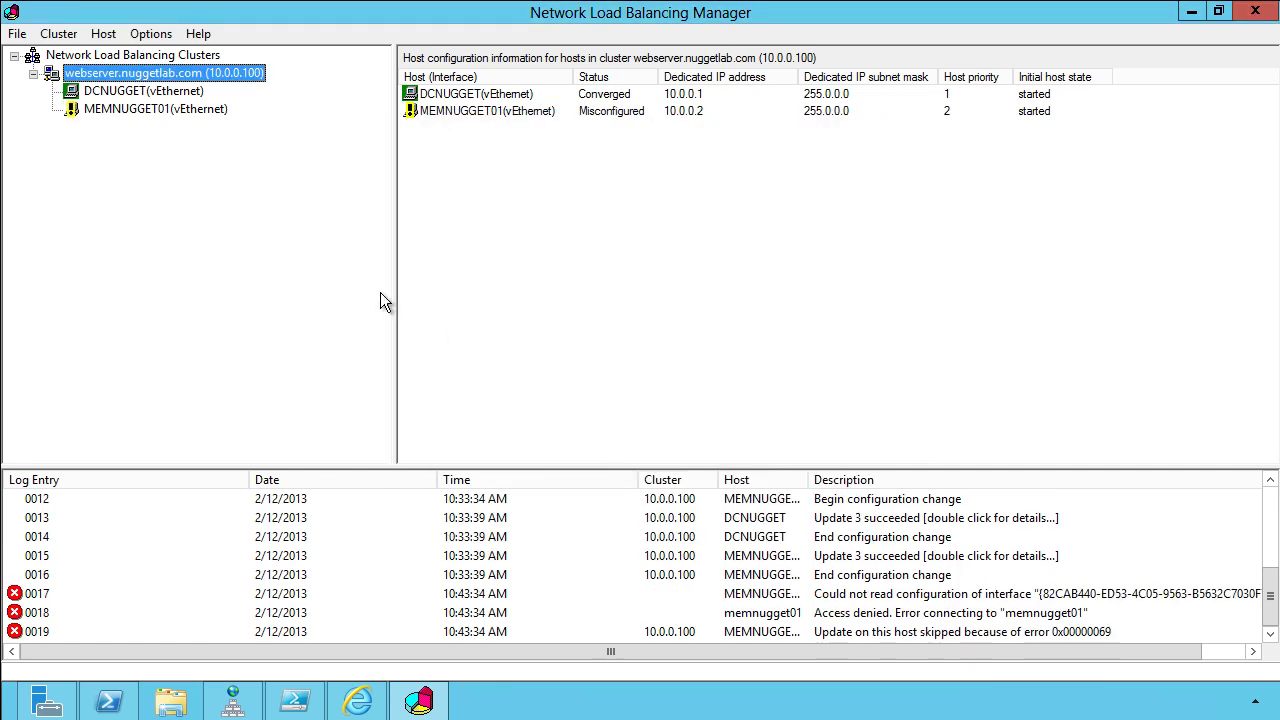
Inspect MEMNUGGET01's misconfigured rule and host cluster parameters, then reselect DCNUGGET's enabled port 80 rule
left_click(168, 110)
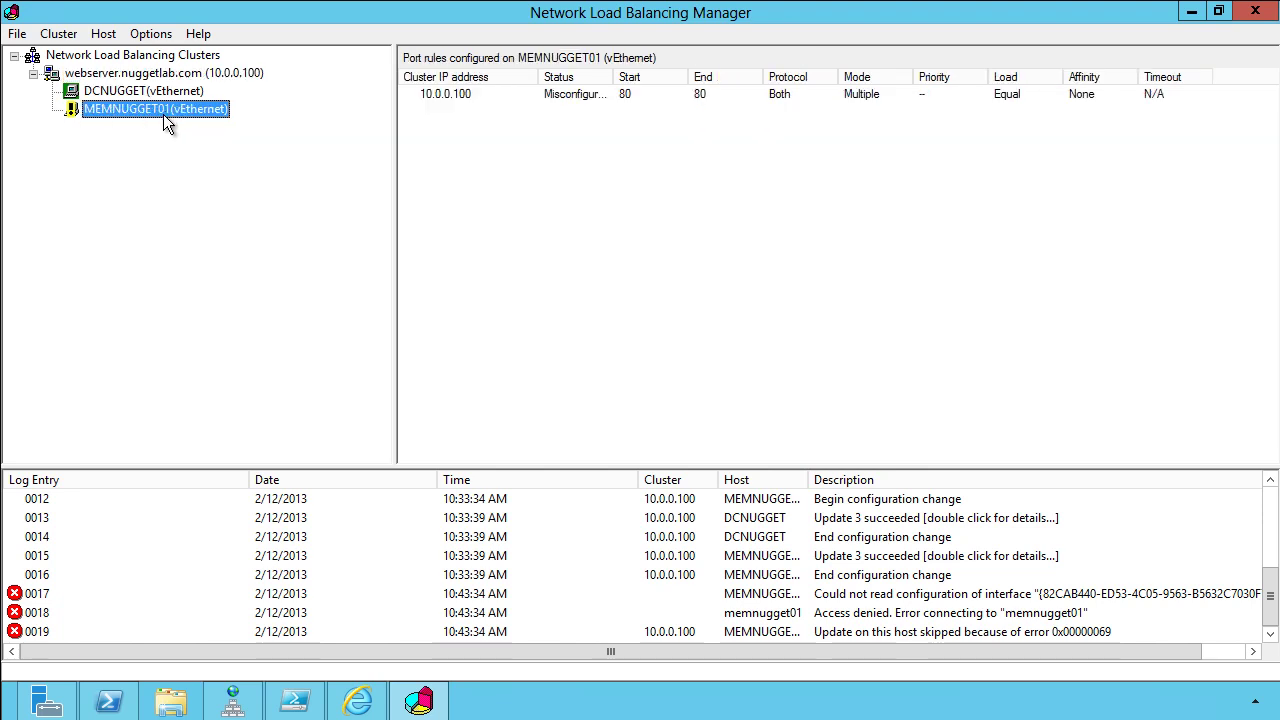
left_click_drag(613, 77, 733, 77)
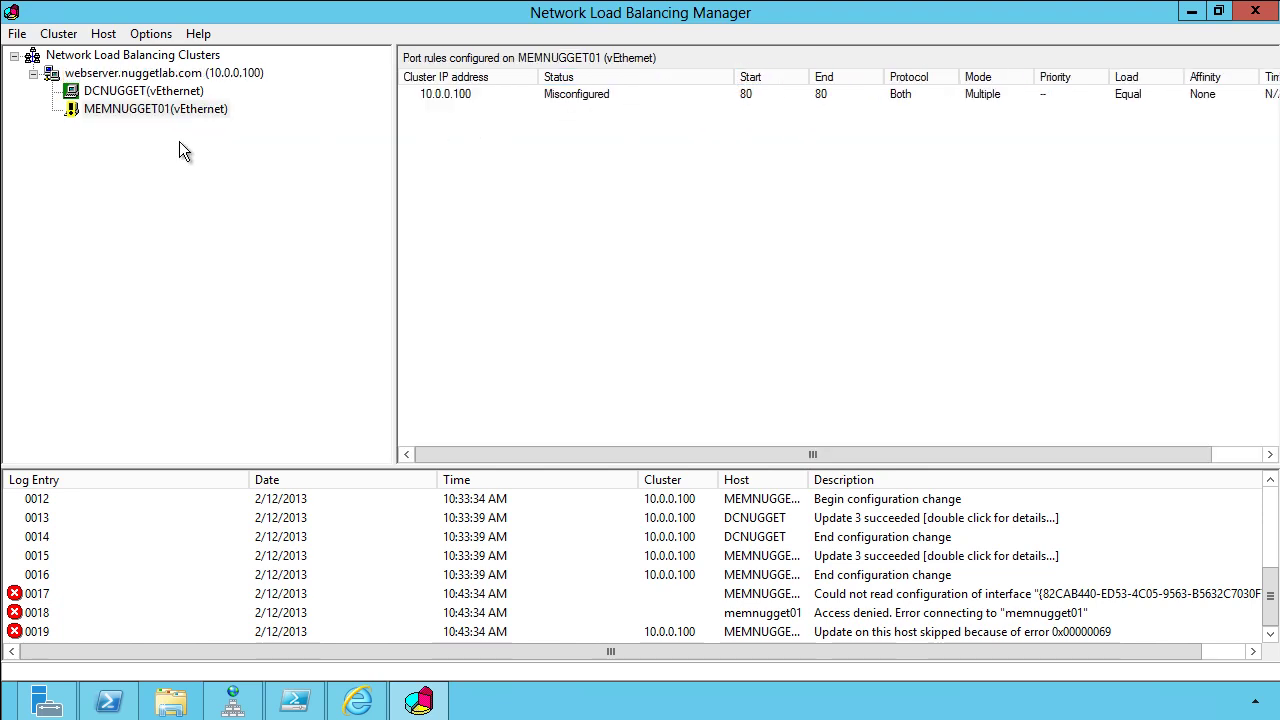
left_click(118, 112)
right_click(118, 112)
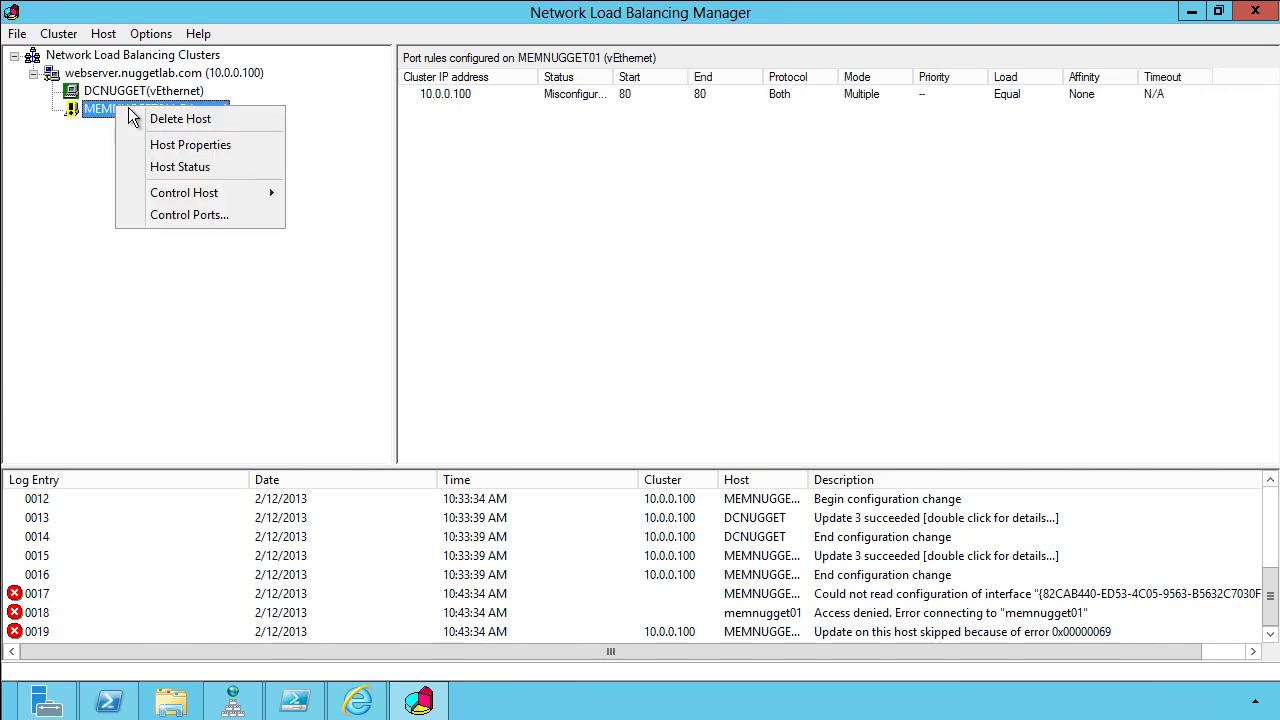
left_click(180, 142)
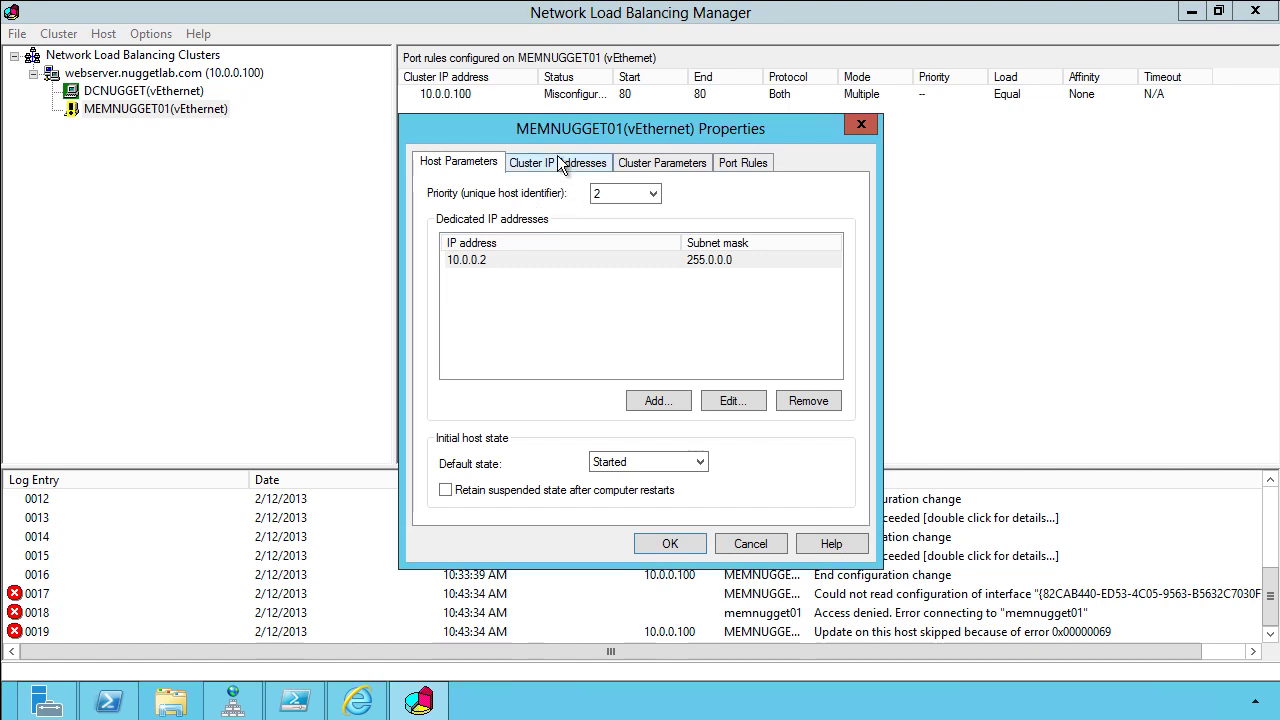
left_click(698, 165)
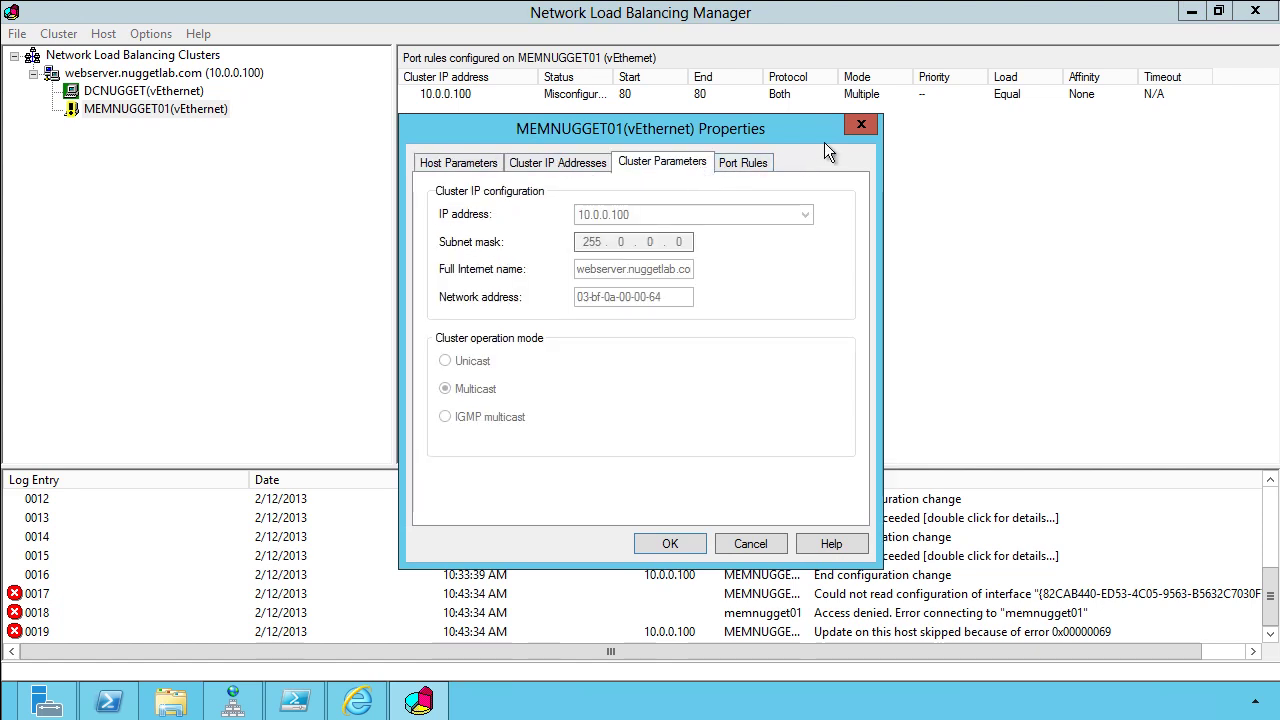
left_click(861, 124)
left_click(187, 93)
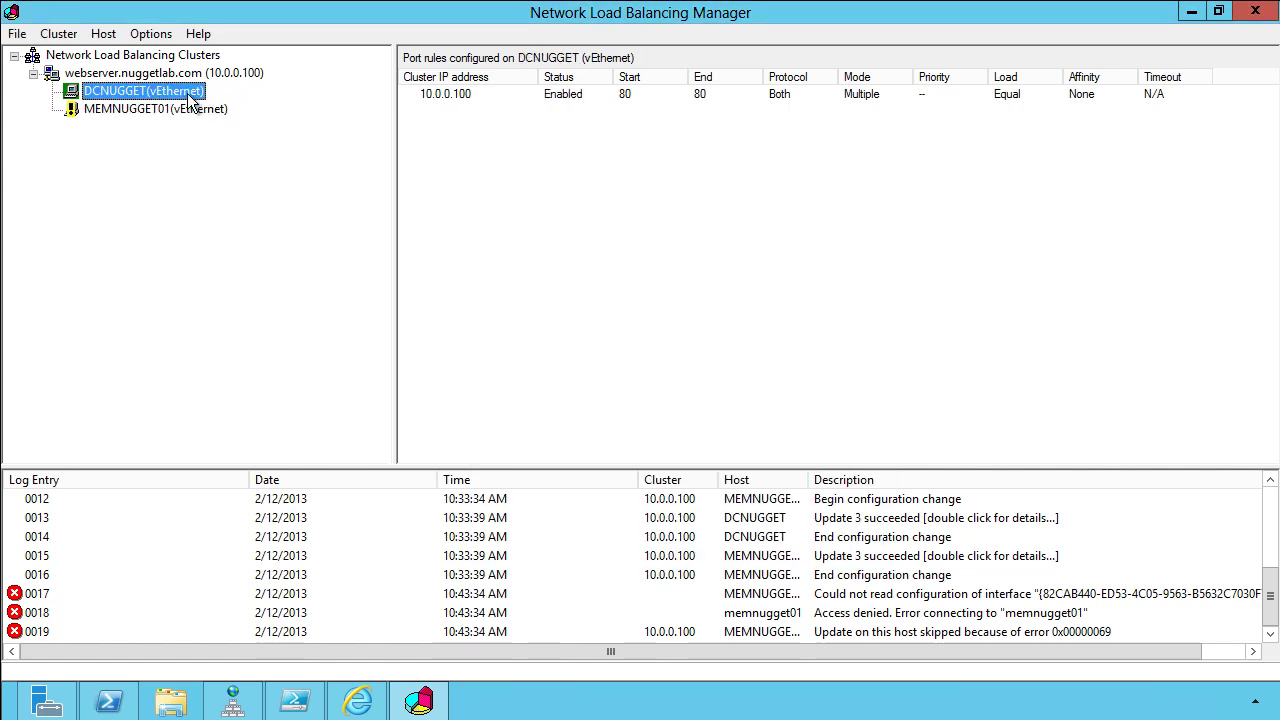
right_click(189, 99)
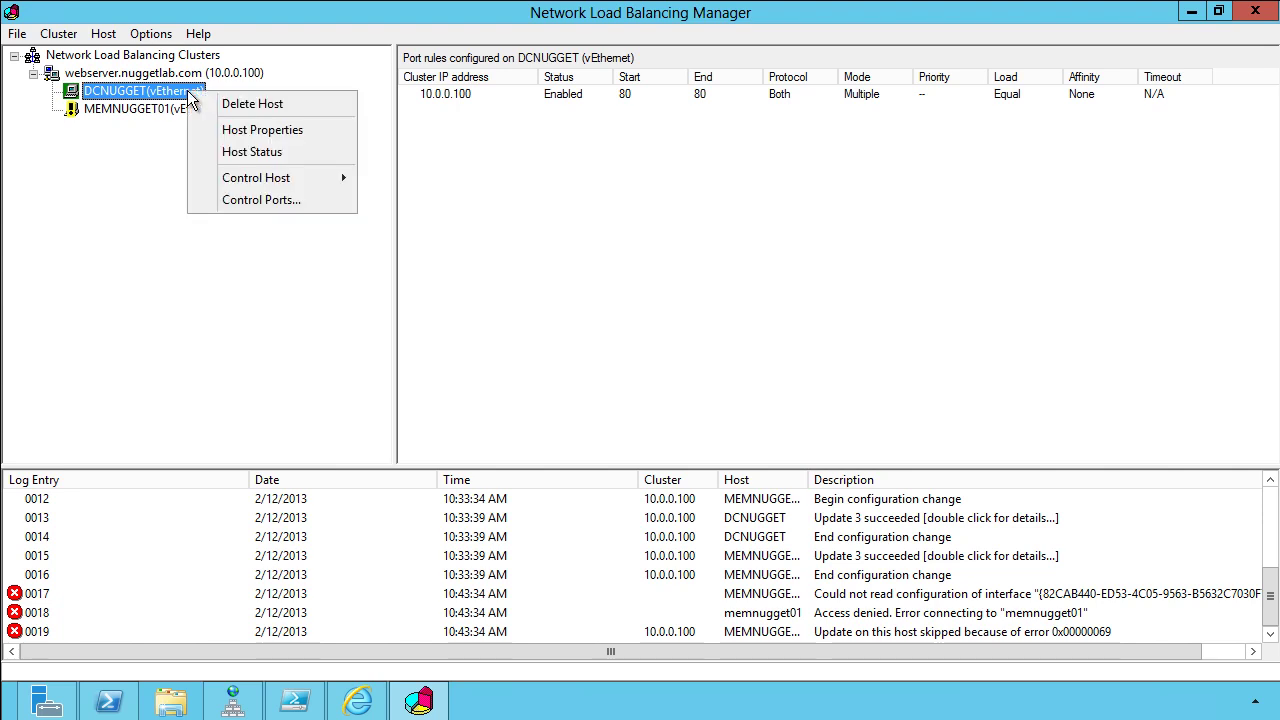
Drainstop DCNUGGET and widen the Status column to read 'Host is Stopped'
mouse_move(309, 183)
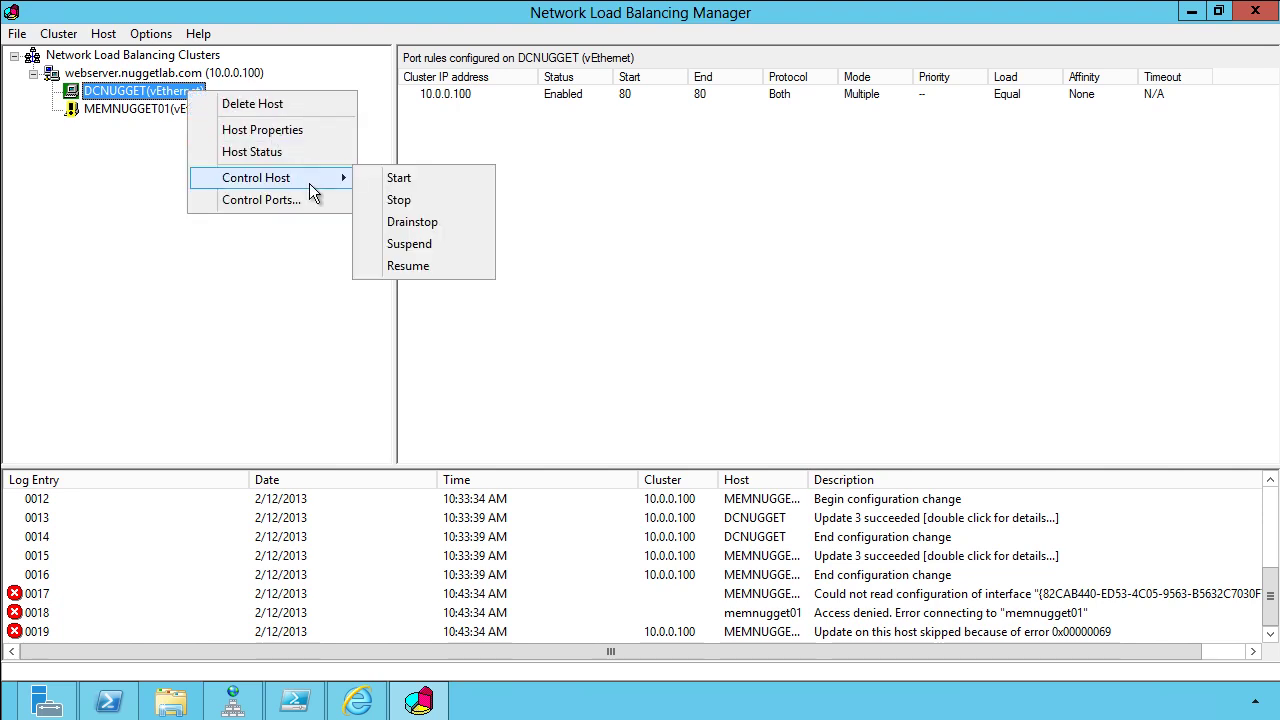
left_click(451, 221)
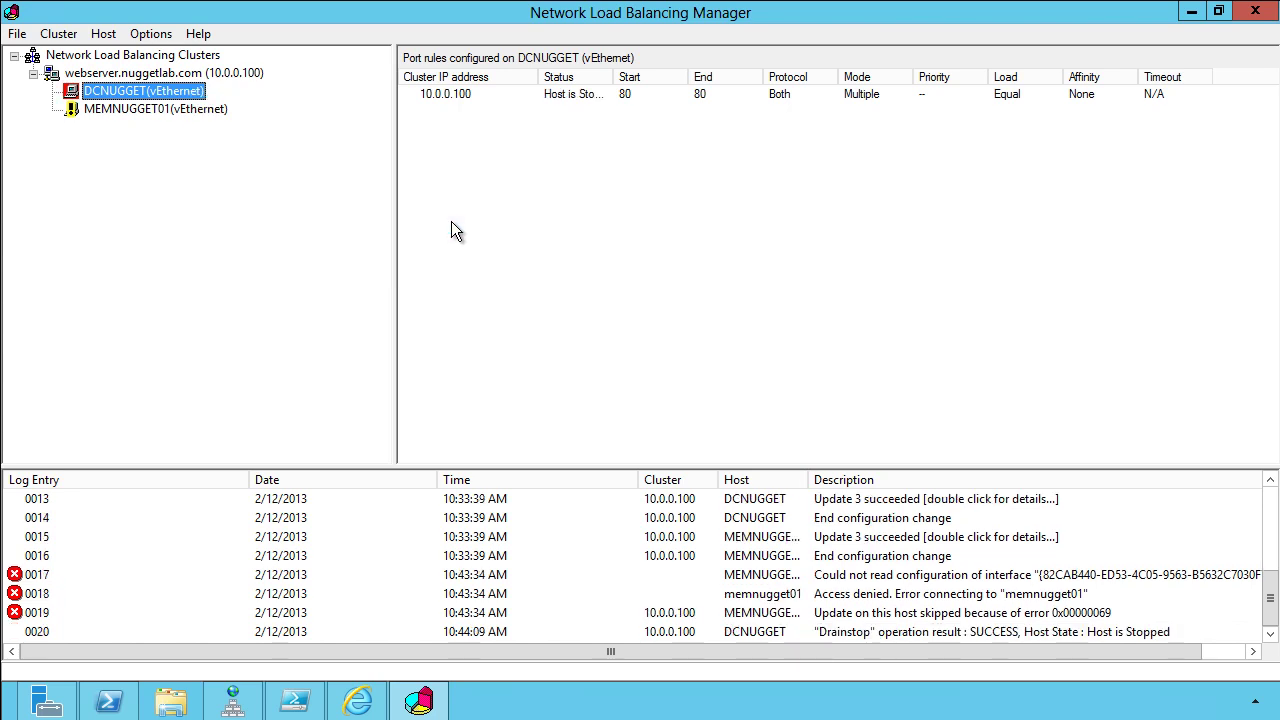
double_click(612, 77)
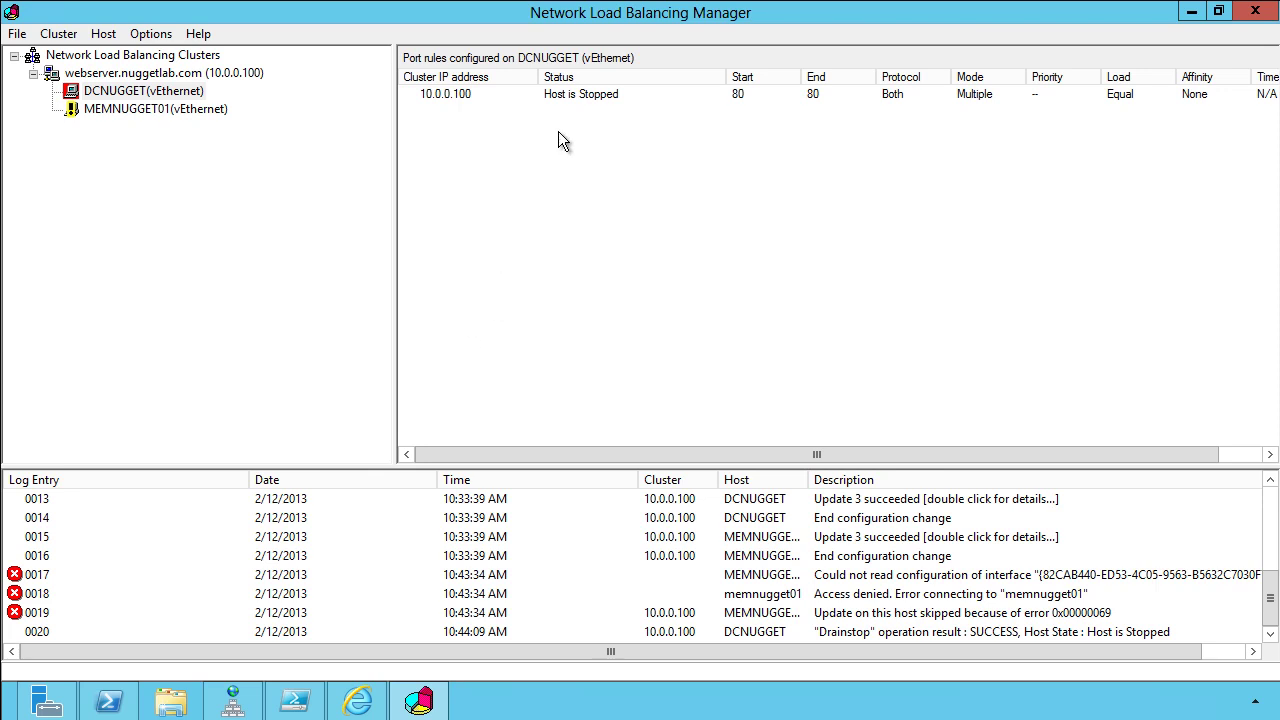
left_click(598, 94)
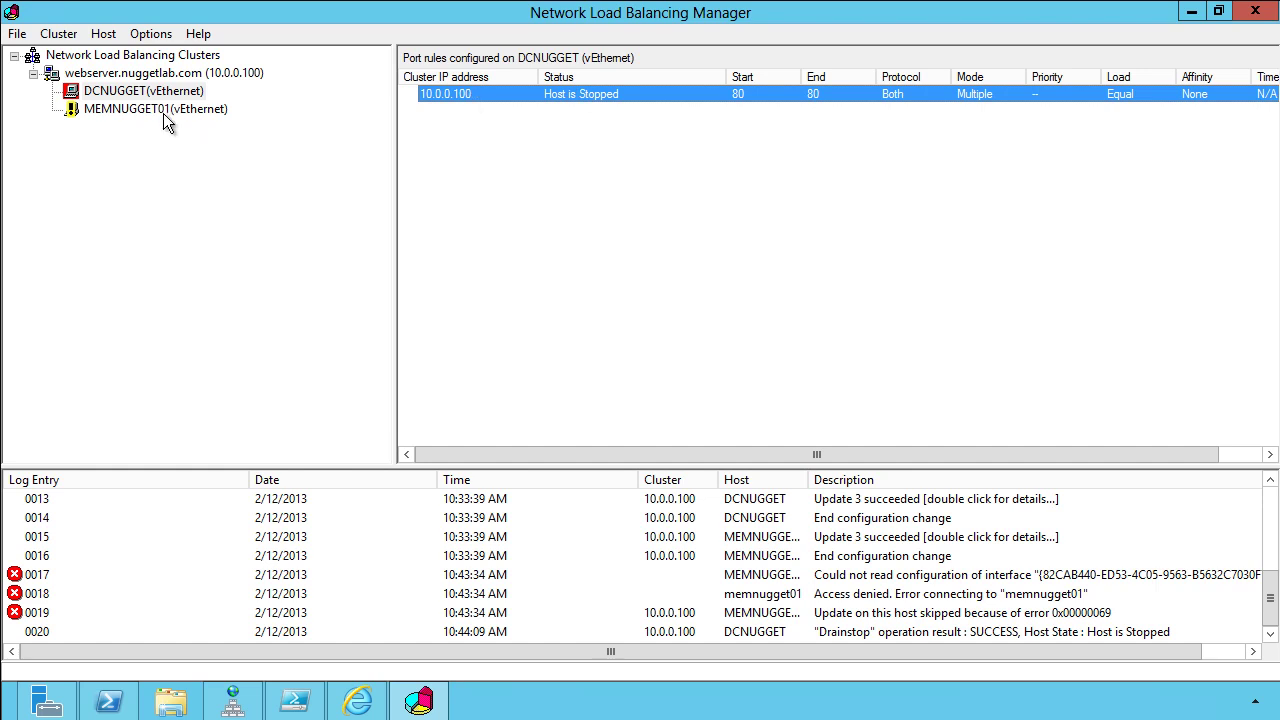
left_click(150, 92)
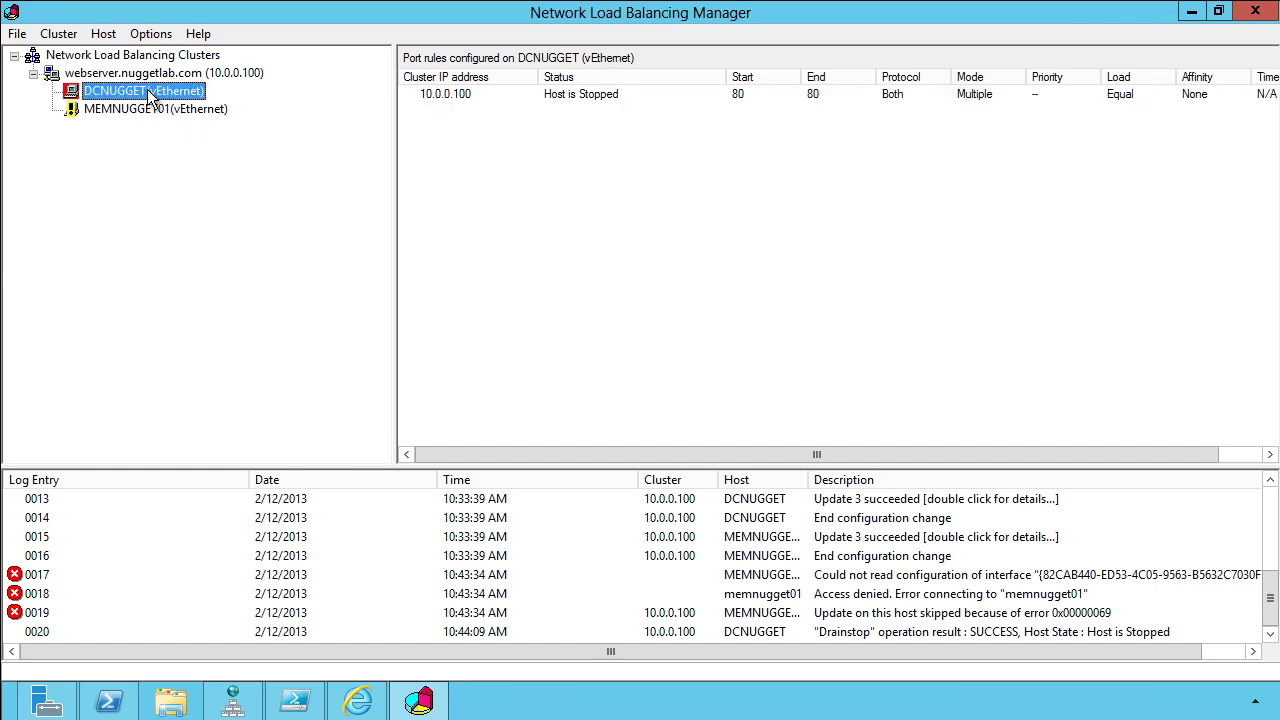
Enlarge the log pane, read entries 0017–0019 for MEMNUGGET01's 0x00000069 error, and widen the Host column
left_click_drag(516, 466, 523, 379)
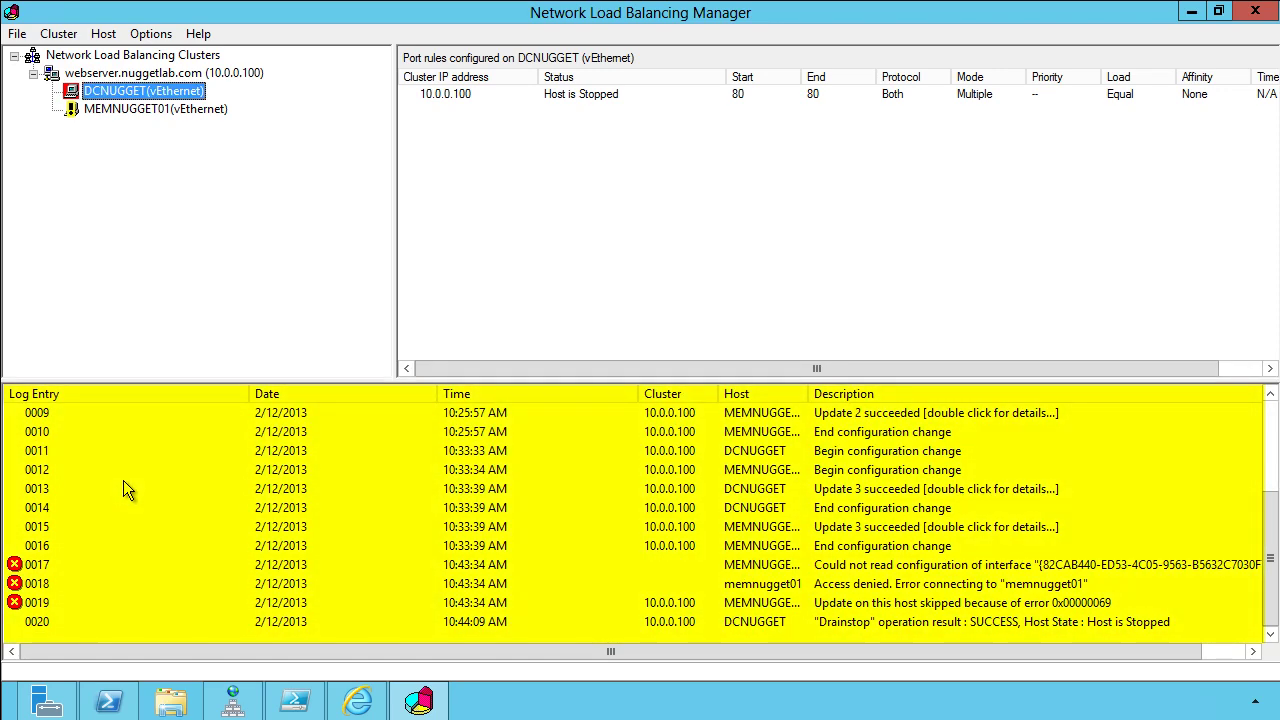
left_click(21, 566)
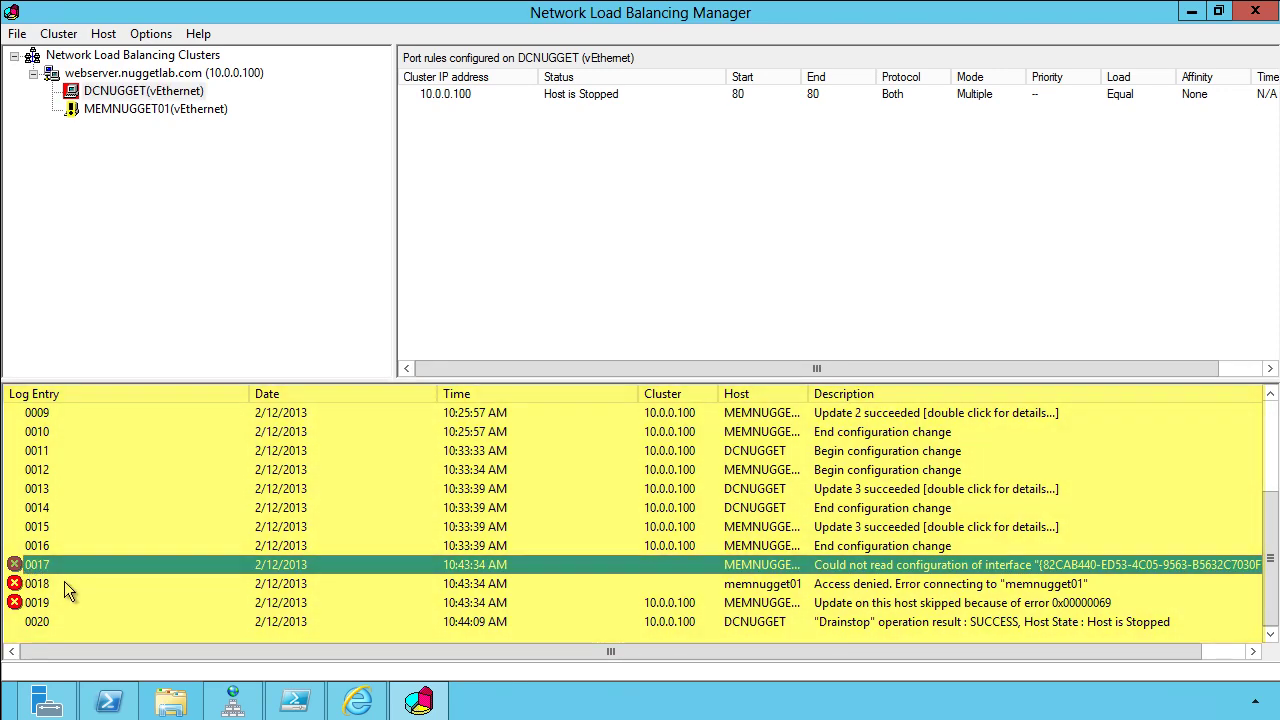
left_click(64, 582)
left_click(75, 596)
left_click(25, 566)
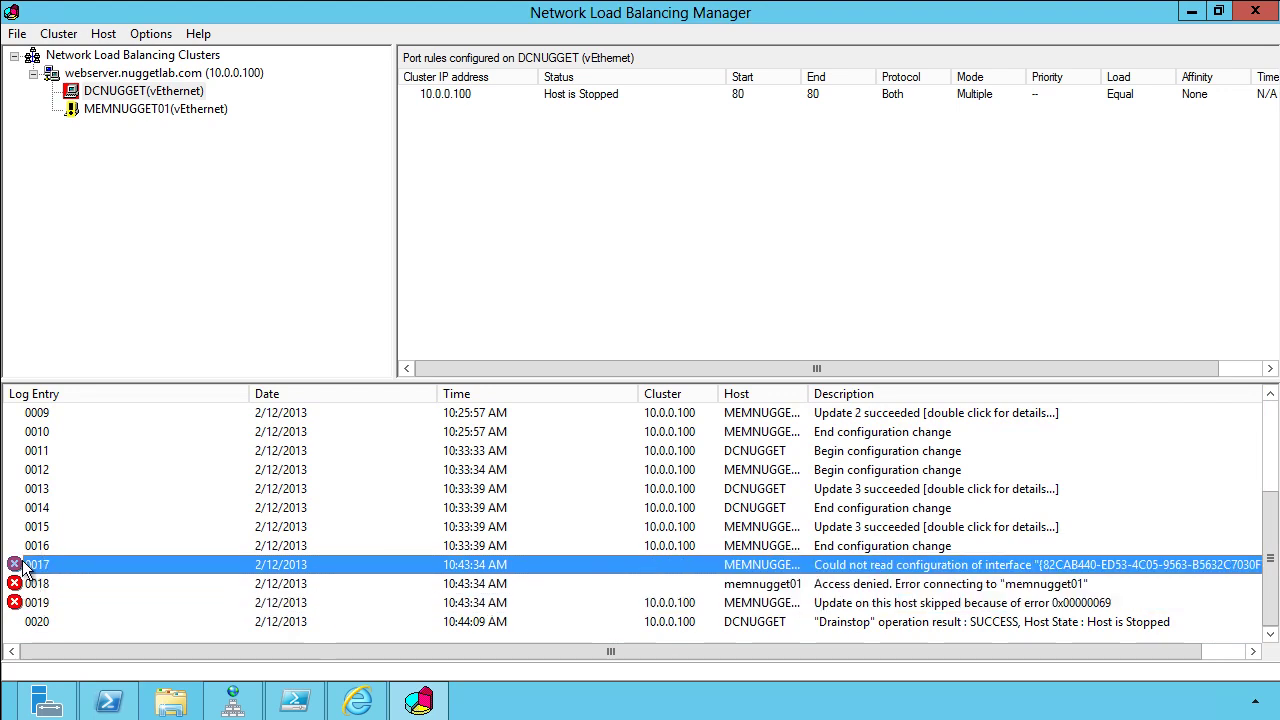
left_click(91, 582)
left_click(103, 601)
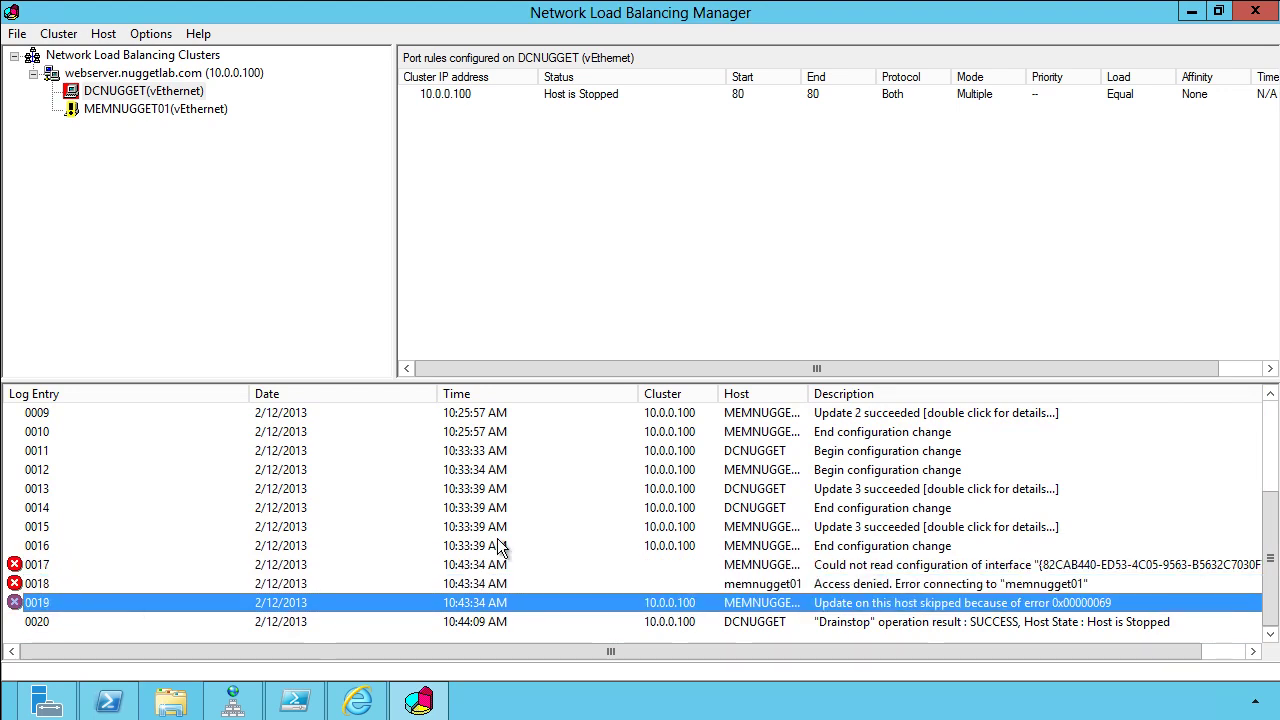
left_click_drag(809, 393, 866, 393)
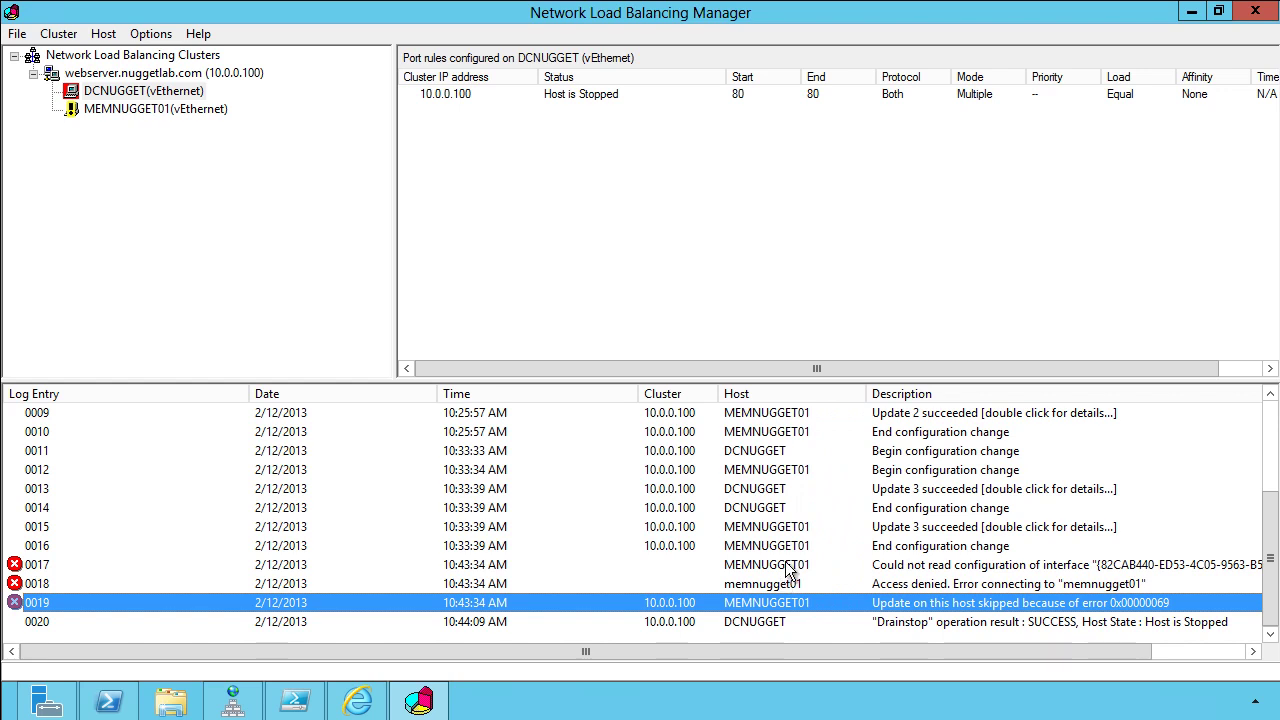